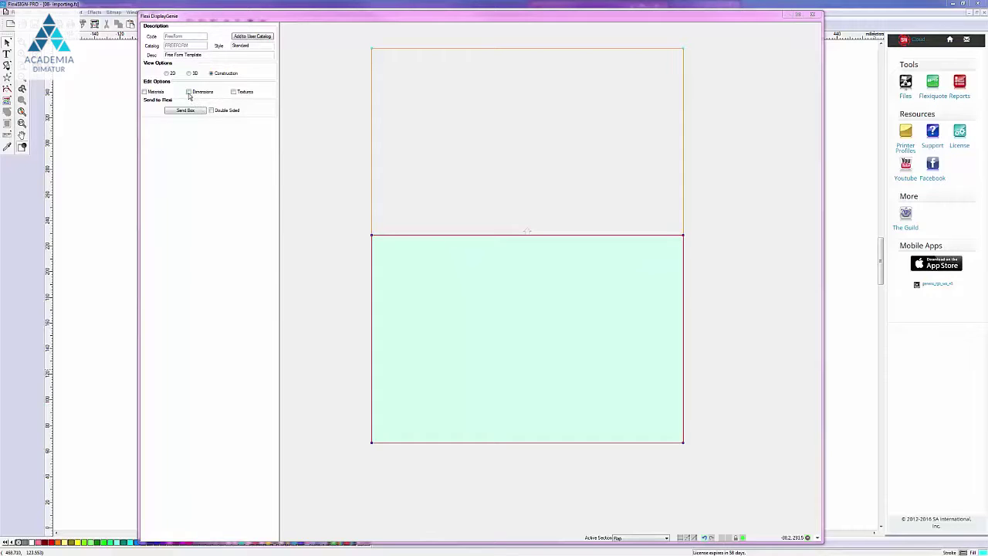
Enable the Dimensions checkbox and choose ExtBackTuck in the Clipboard & Imports section list
left_click(188, 92)
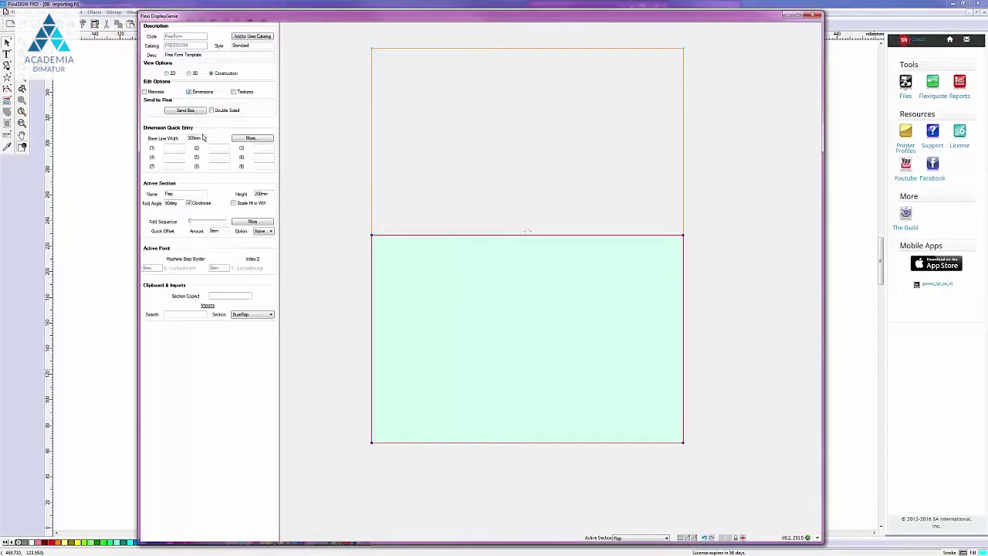
left_click(271, 315)
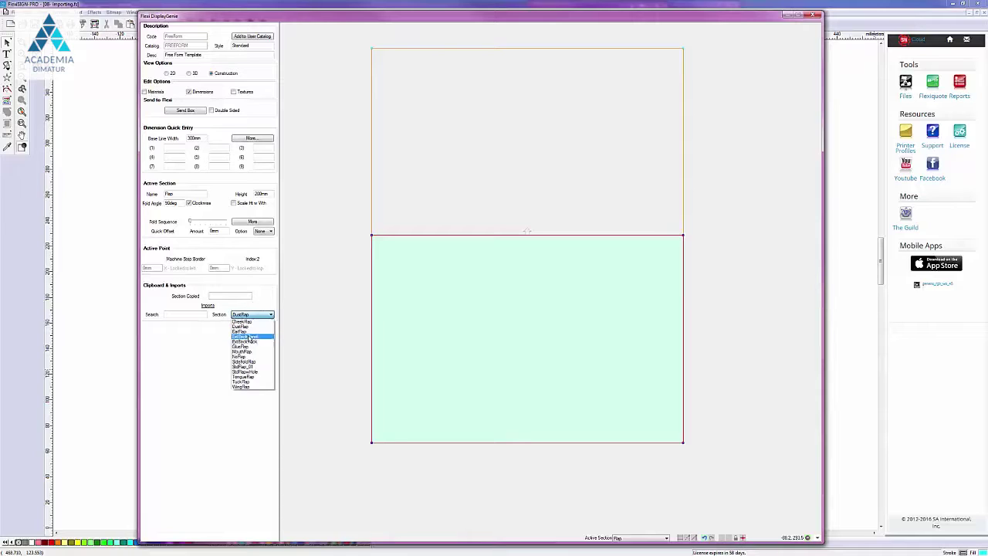
left_click(249, 342)
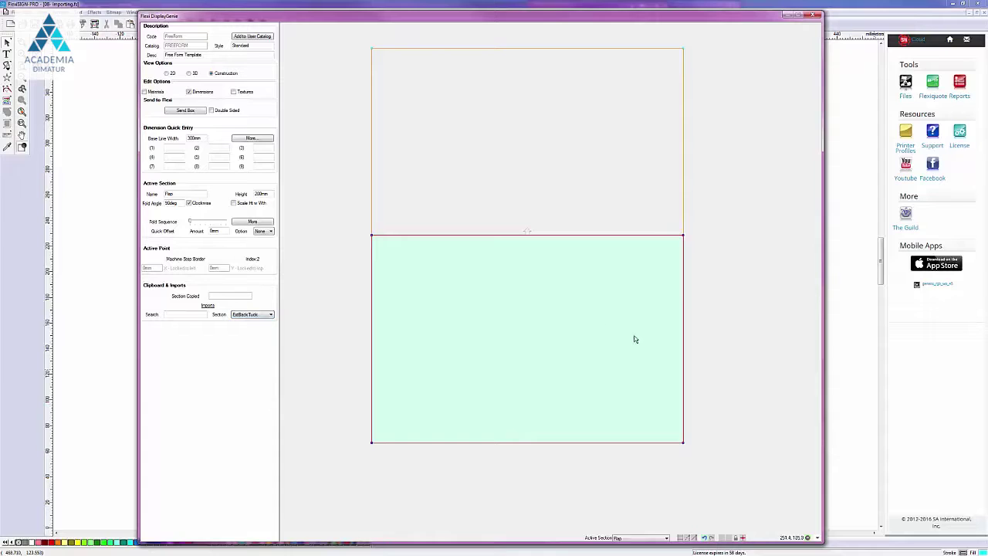
Add an ExtBackTuck import section reference on the main panel's right edge
right_click(683, 336)
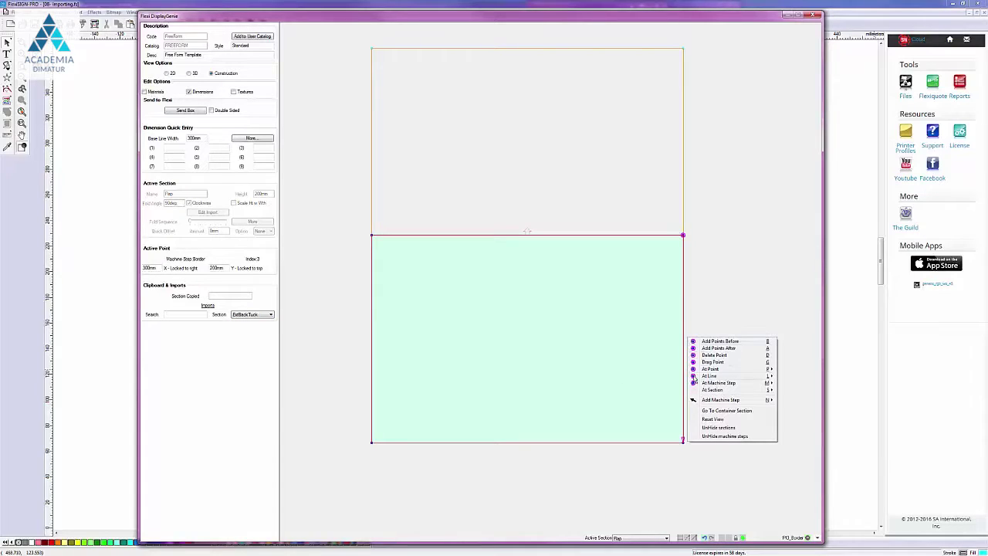
mouse_move(696, 376)
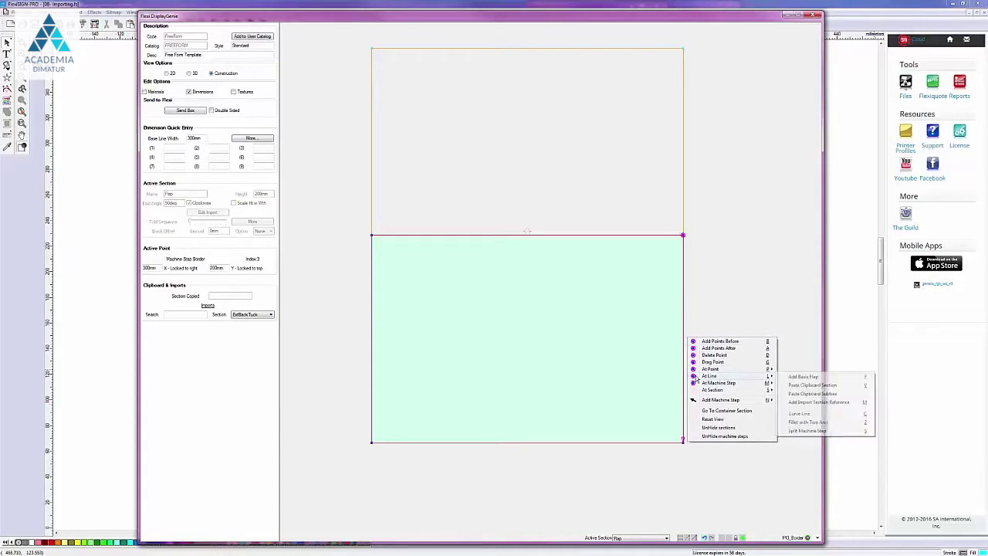
left_click(804, 402)
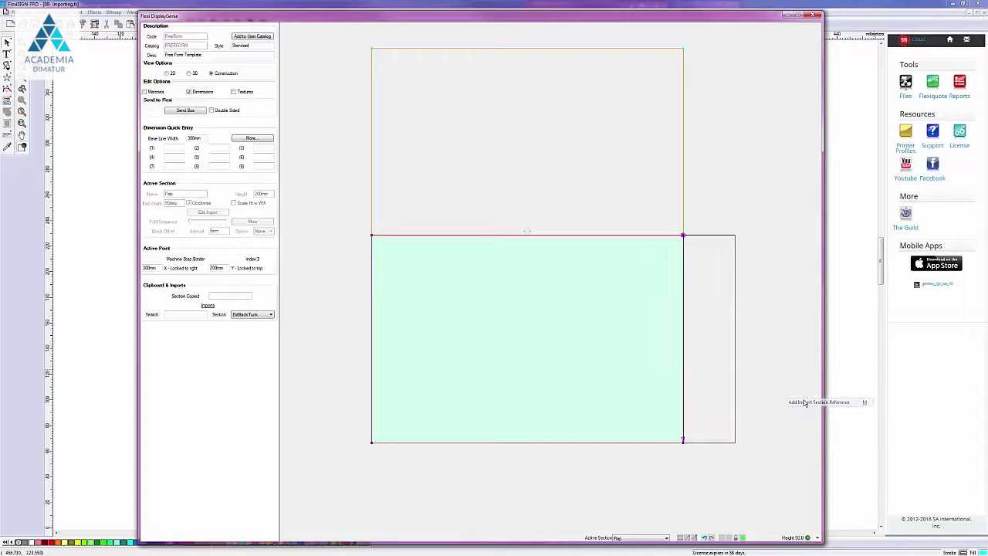
left_click(747, 442)
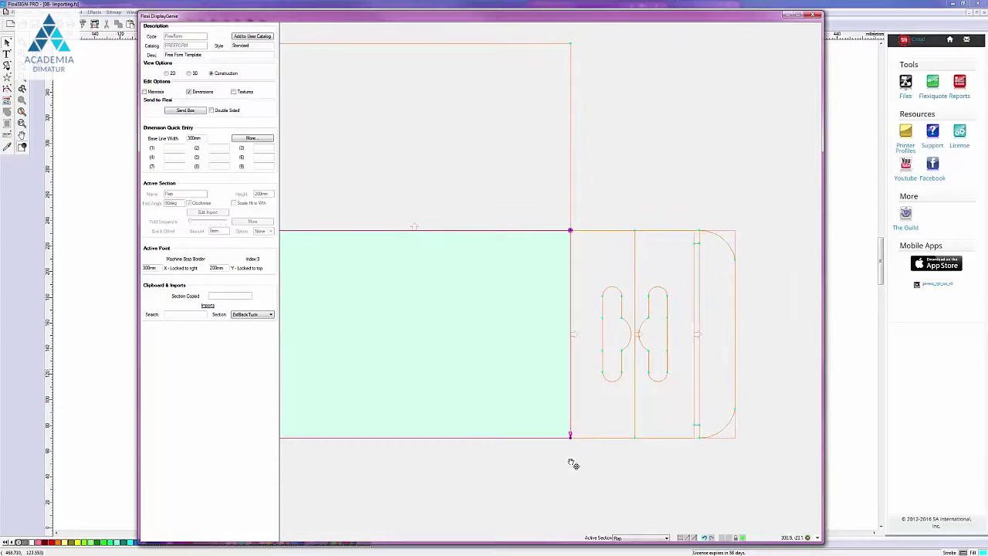
Make each imported section active in turn: BackExtFlap, TuckFlap, then import_BackExt
left_click(589, 410)
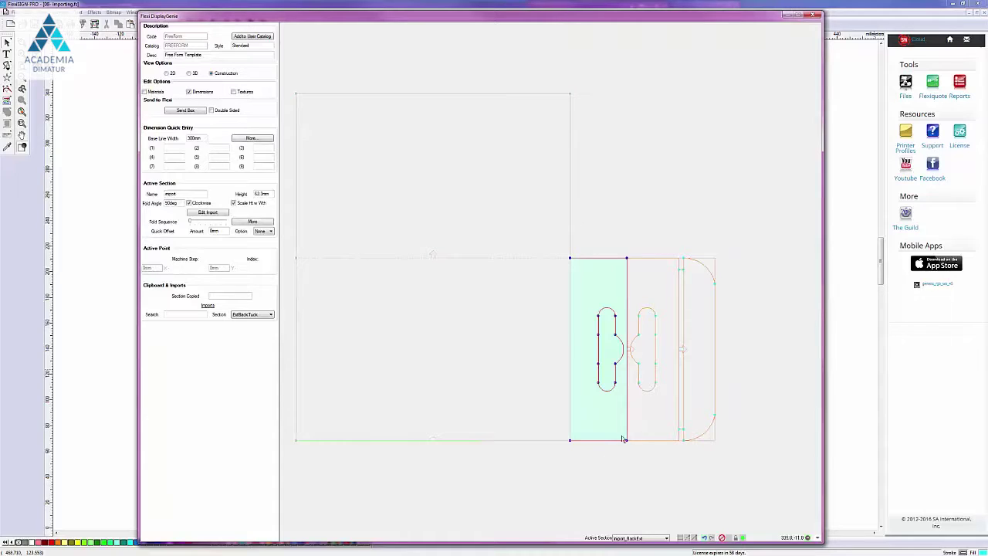
left_click(643, 422)
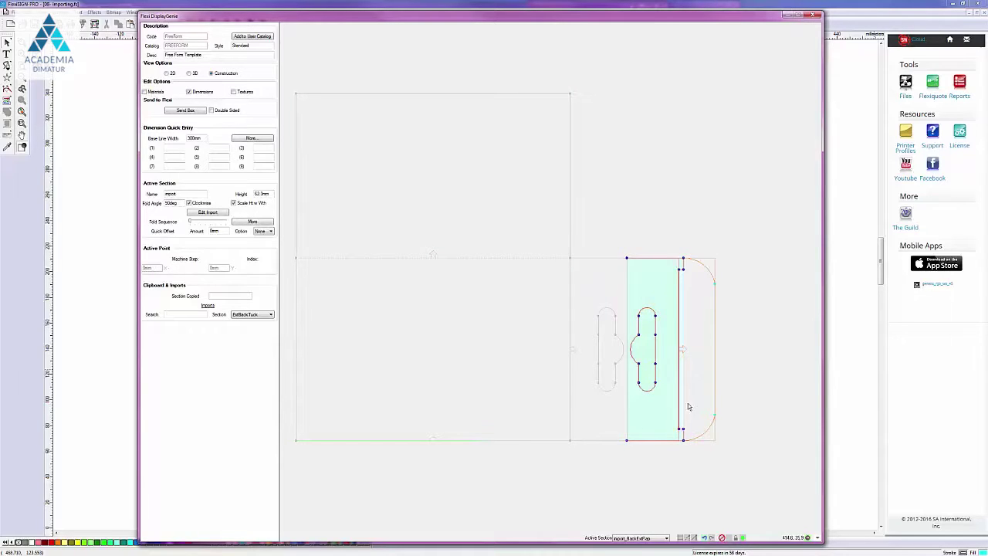
left_click(691, 403)
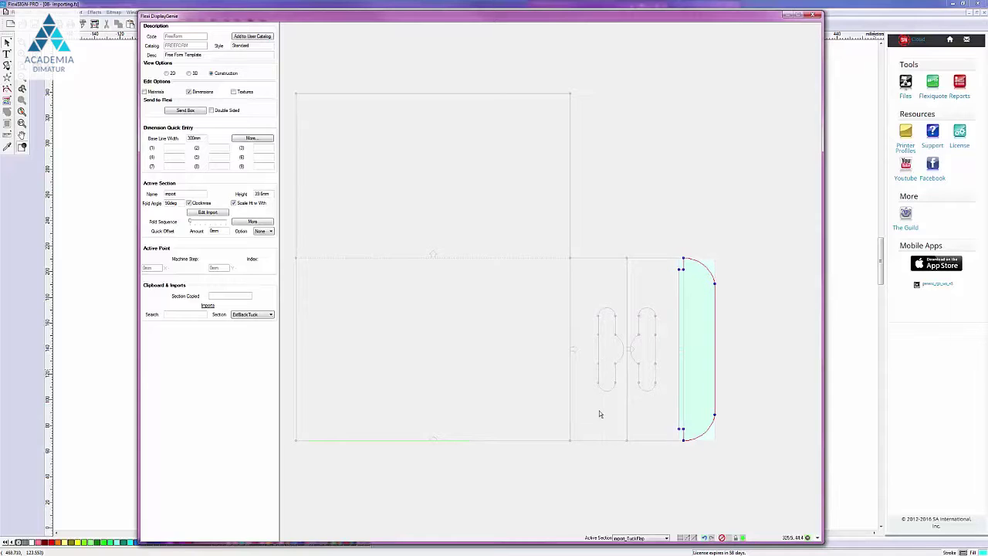
left_click(587, 367)
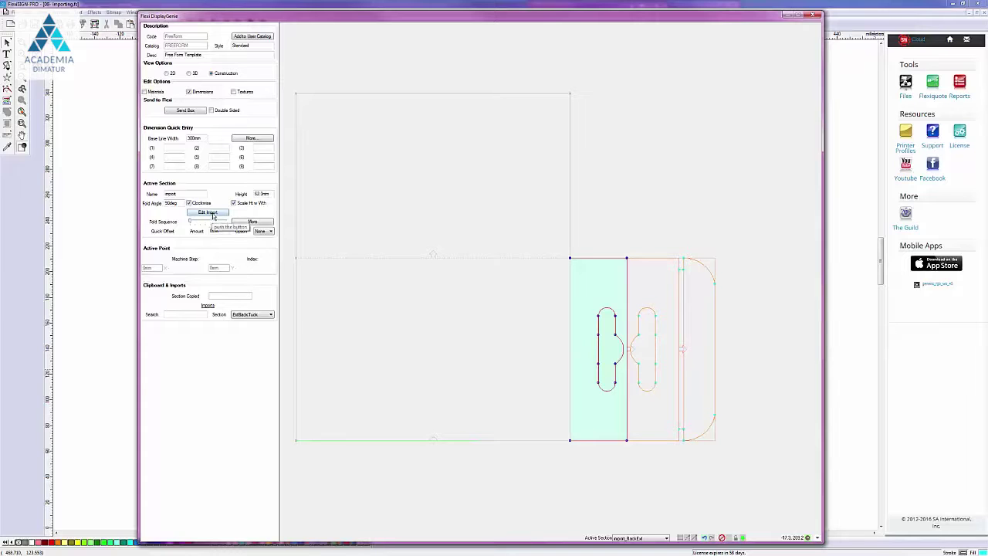
In Edit Import's Advanced Edit Properties, set Slot Height 12mm and From Top to Center 22mm
left_click(206, 212)
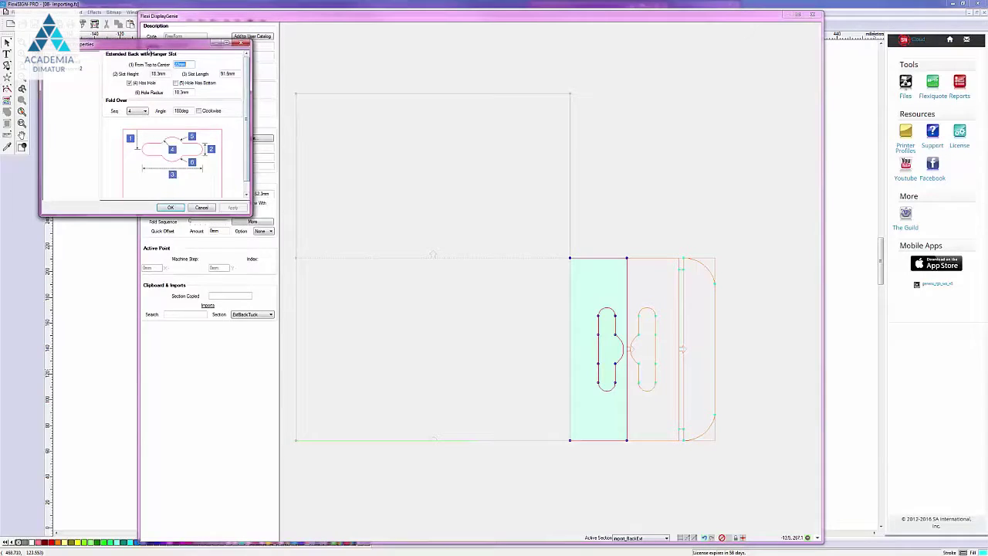
left_click_drag(150, 44, 365, 311)
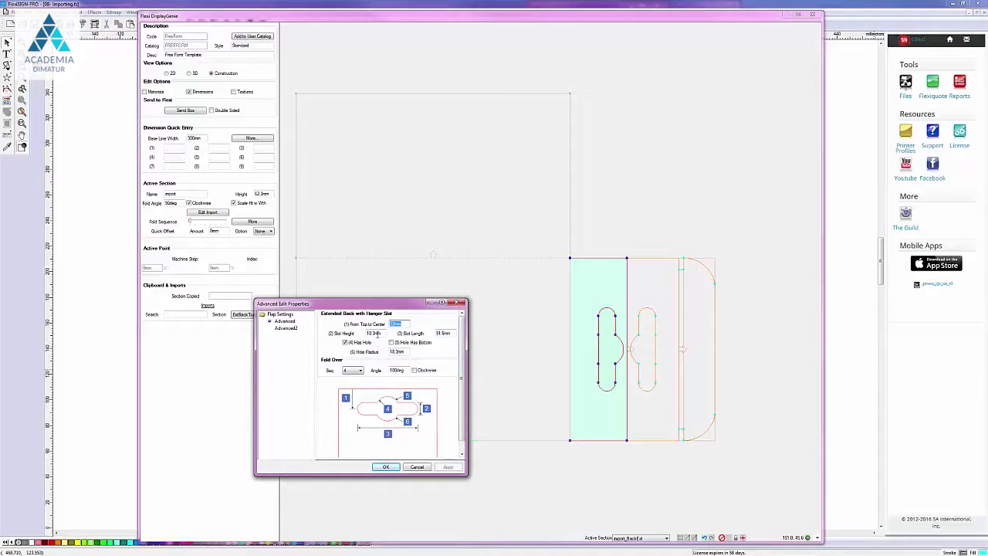
left_click_drag(383, 333, 356, 333)
type("12")
key("Tab")
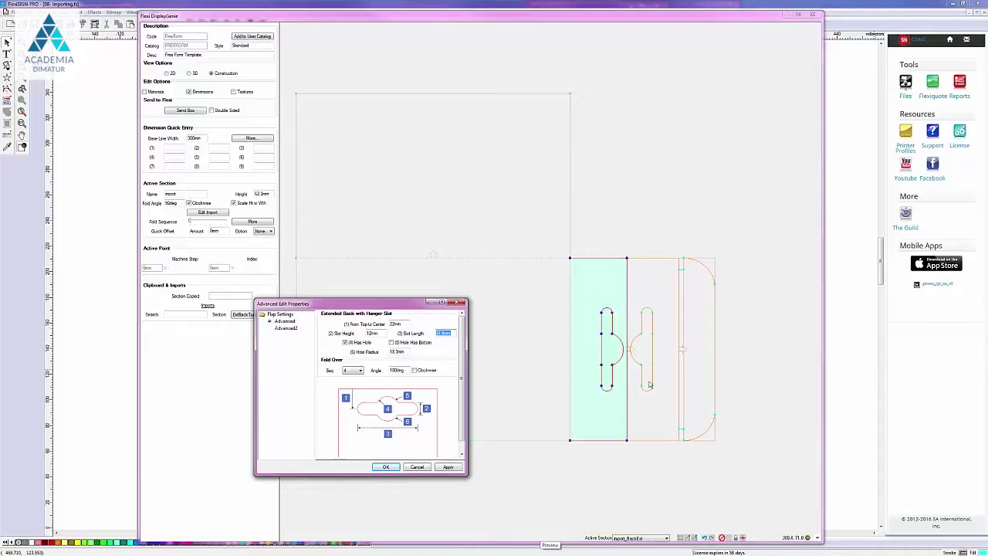
key("Return")
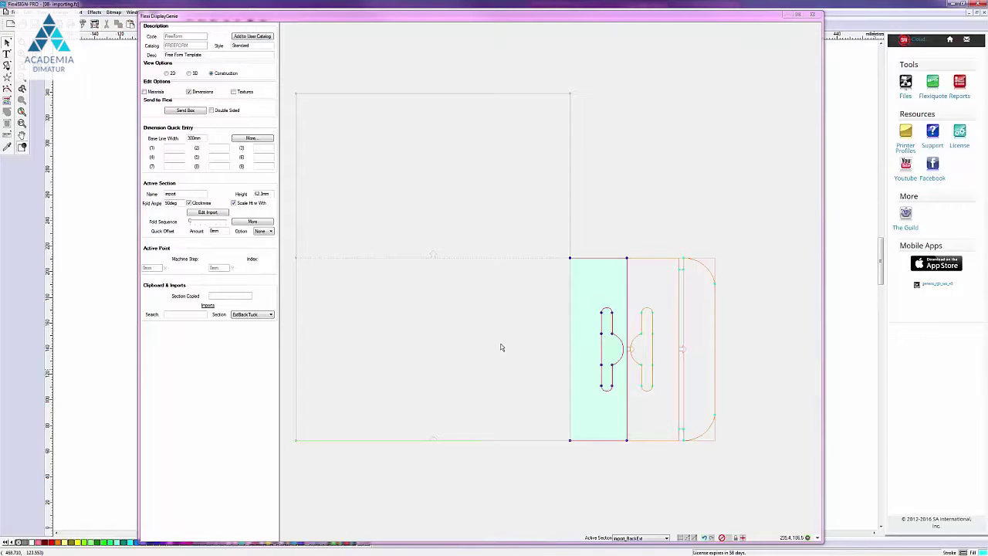
Adjust the main panel's section height to 251.5mm
left_click(529, 350)
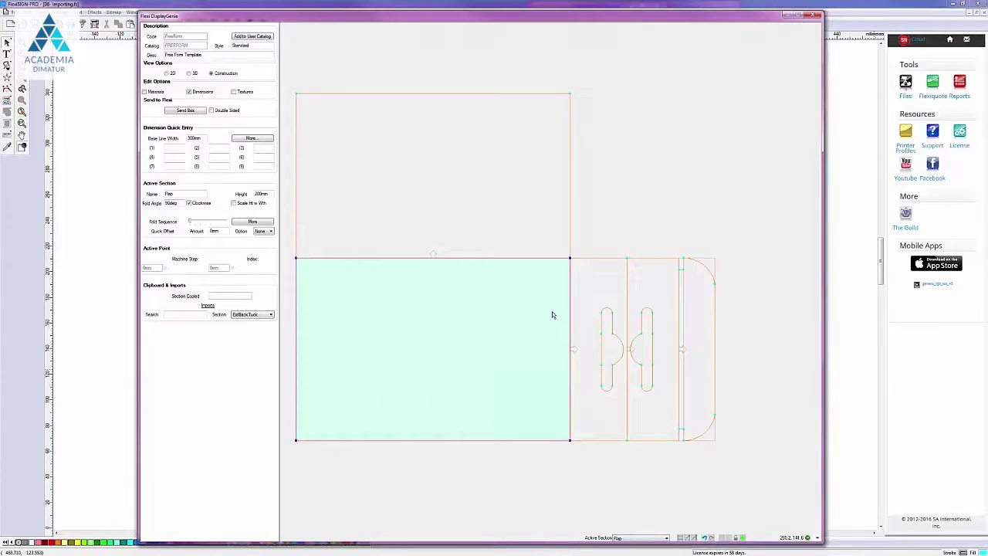
right_click(445, 341)
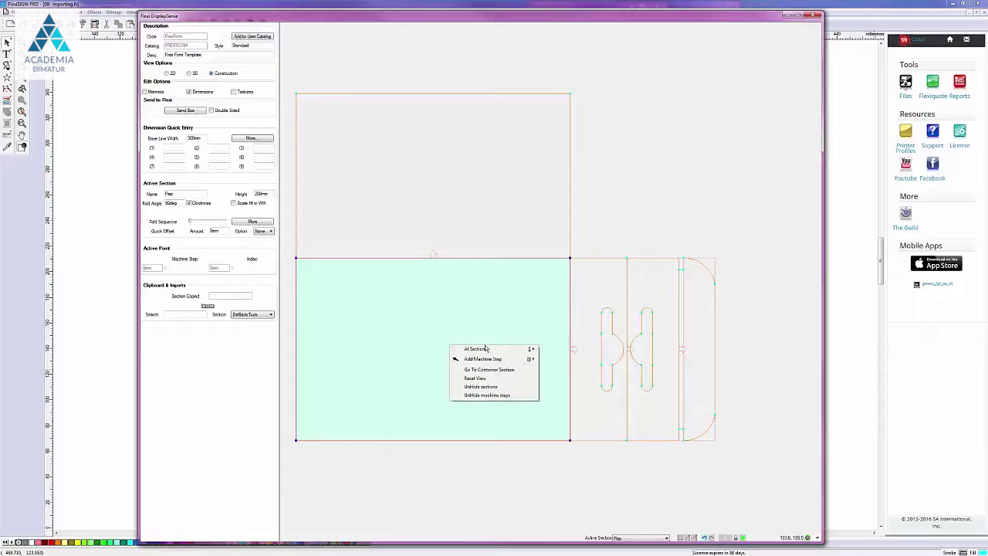
mouse_move(486, 349)
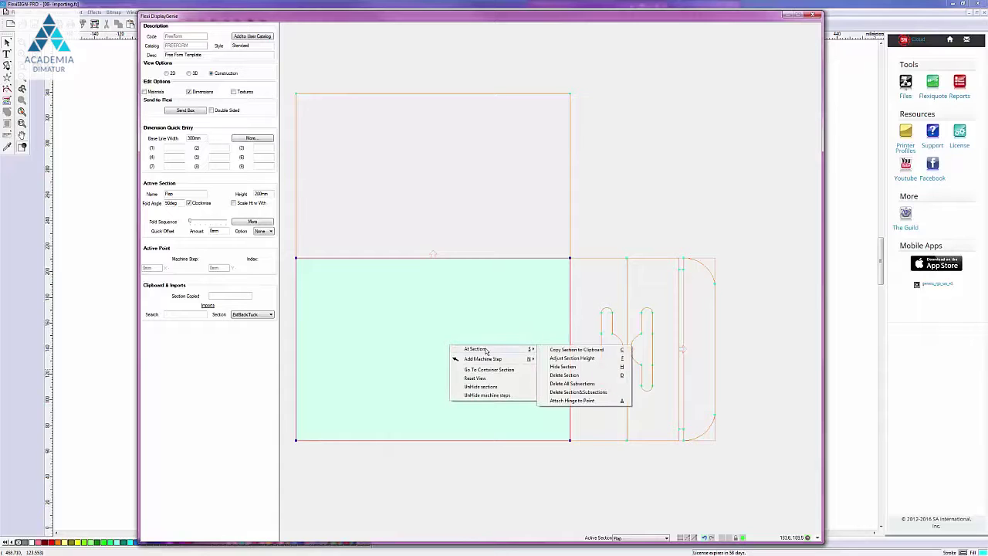
left_click(586, 359)
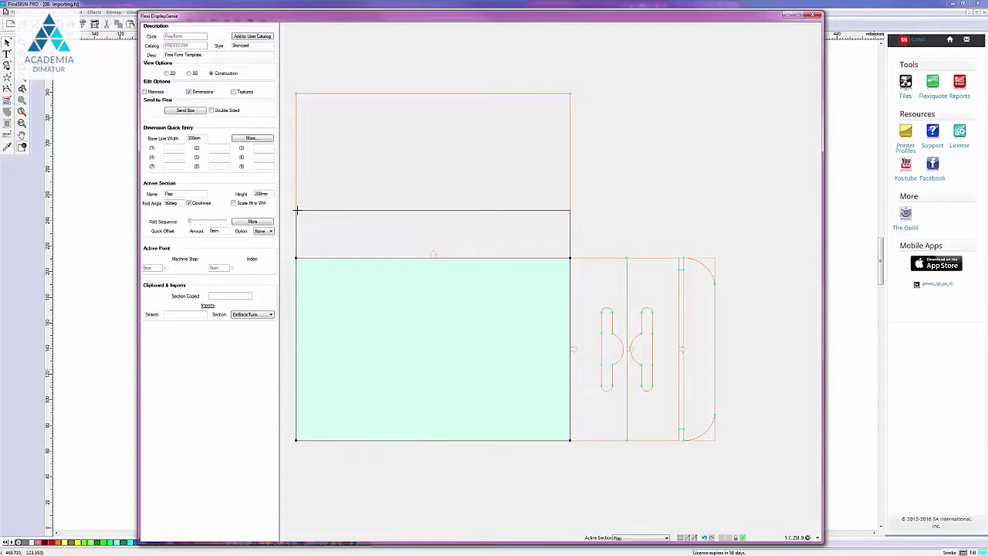
left_click(297, 210)
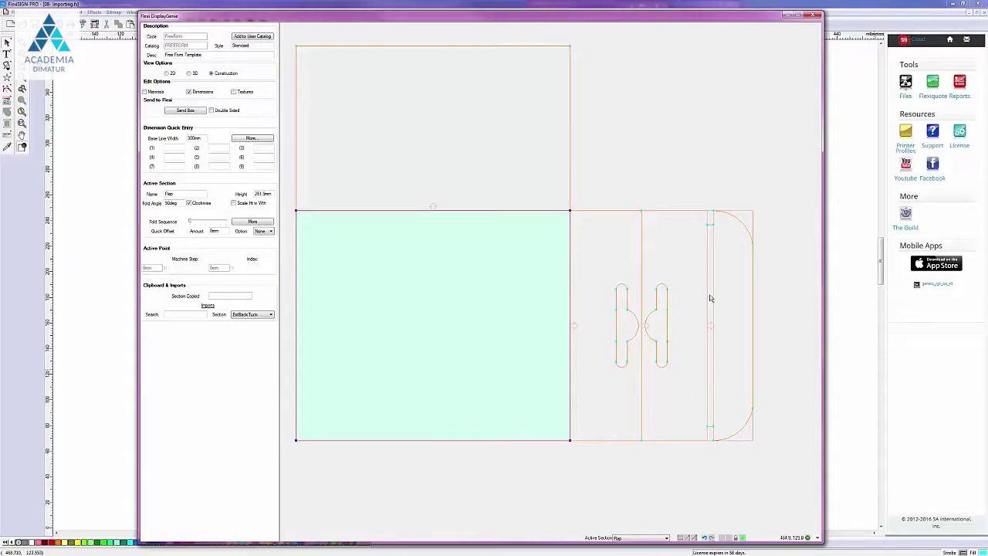
Select the narrow hanger-slot strip and box-select its slot shapes to inspect them
left_click(613, 262)
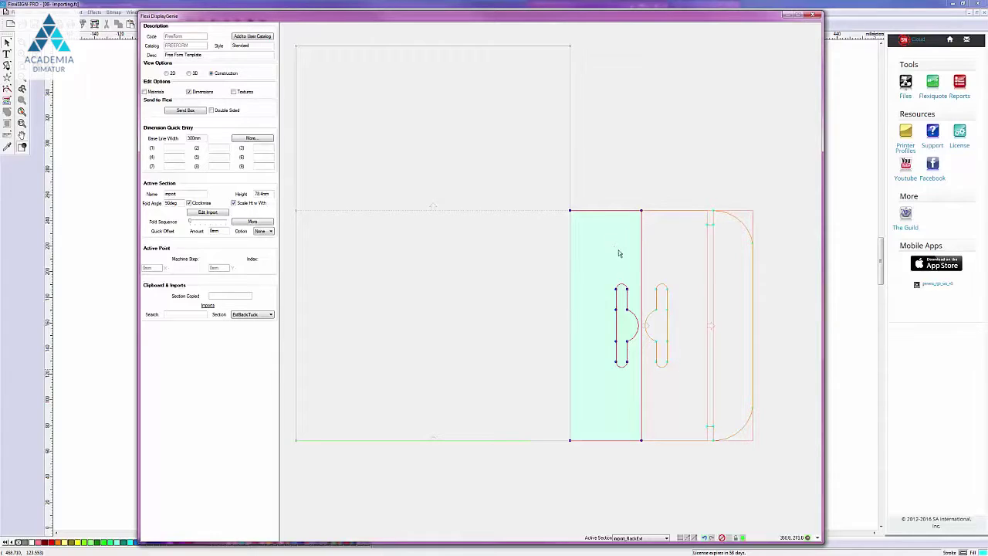
left_click_drag(594, 272, 639, 405)
left_click_drag(565, 202, 654, 466)
left_click(441, 262)
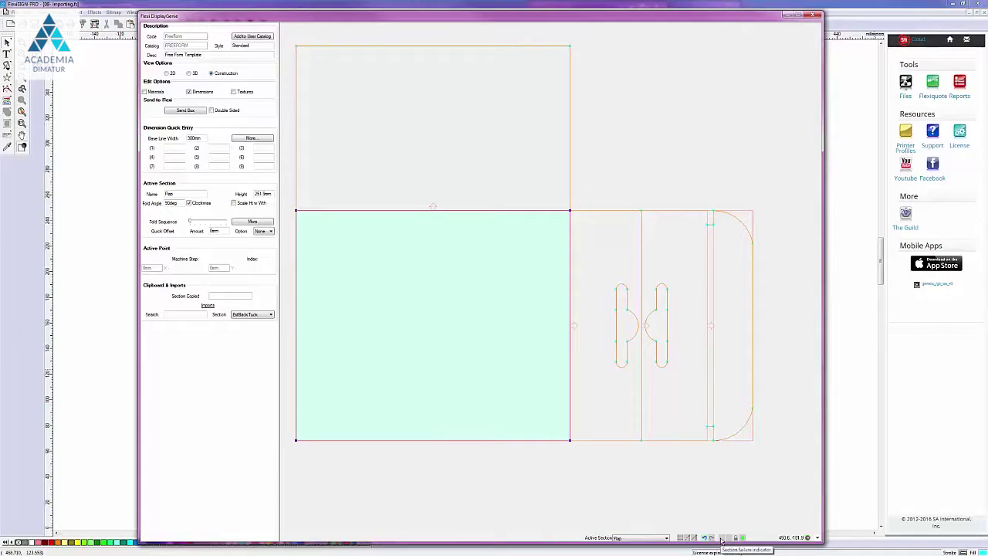
left_click(594, 404)
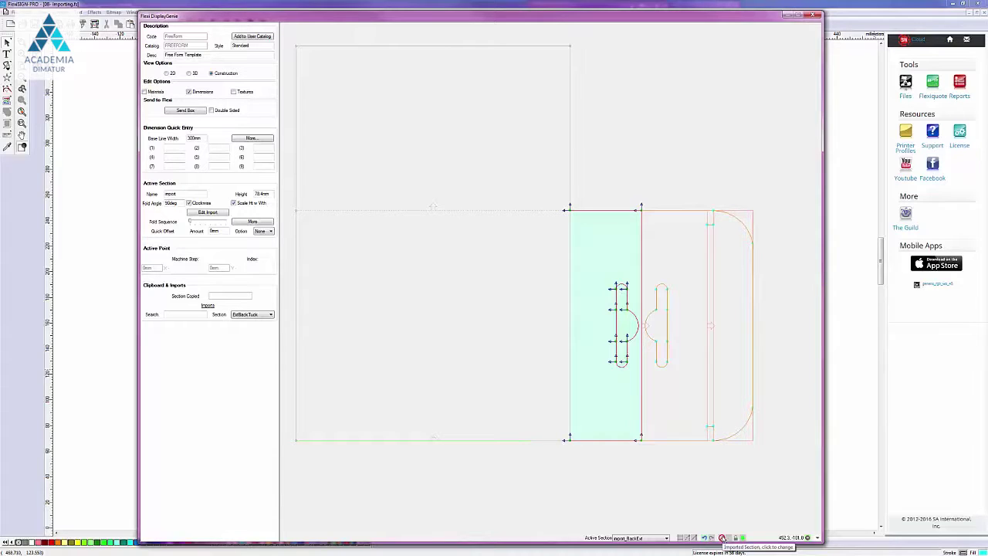
right_click(617, 420)
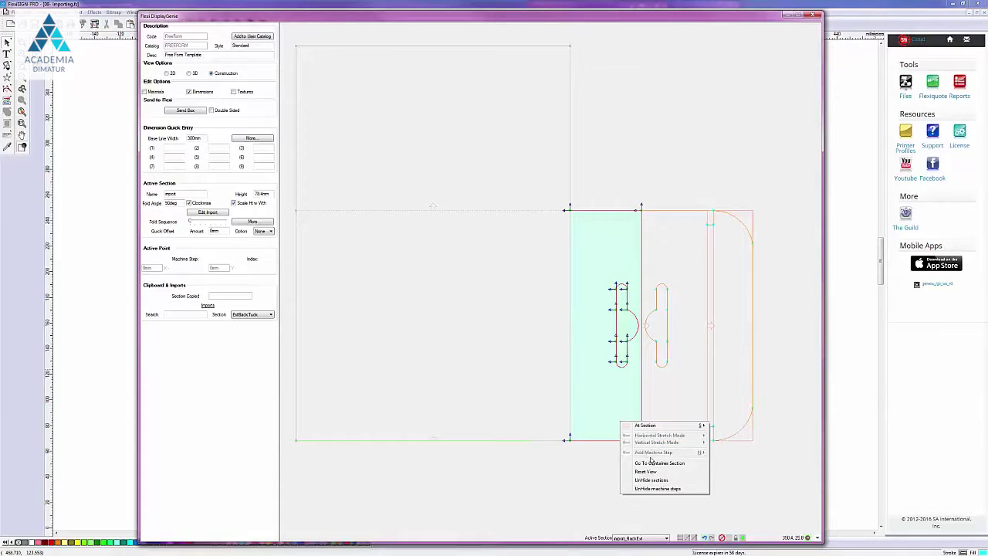
left_click(627, 402)
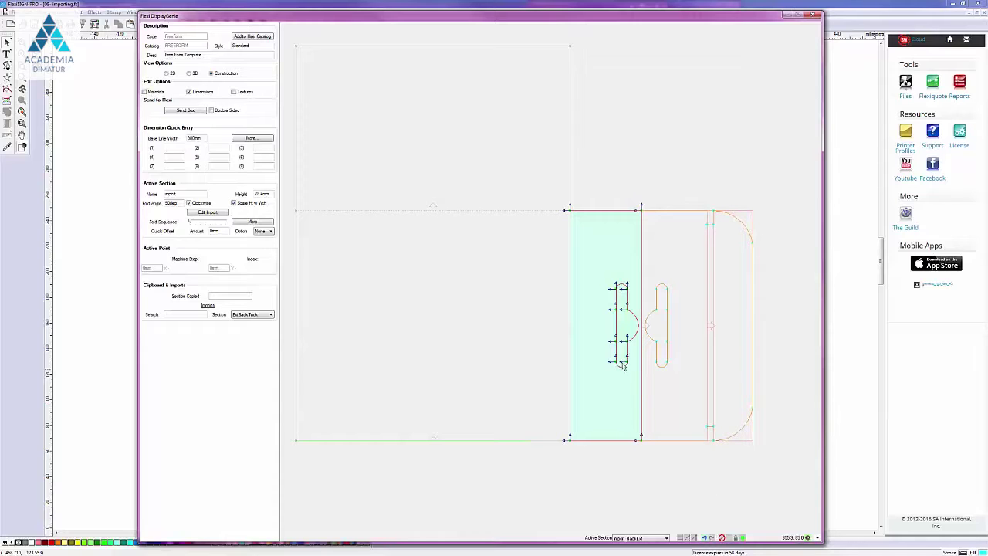
right_click(625, 364)
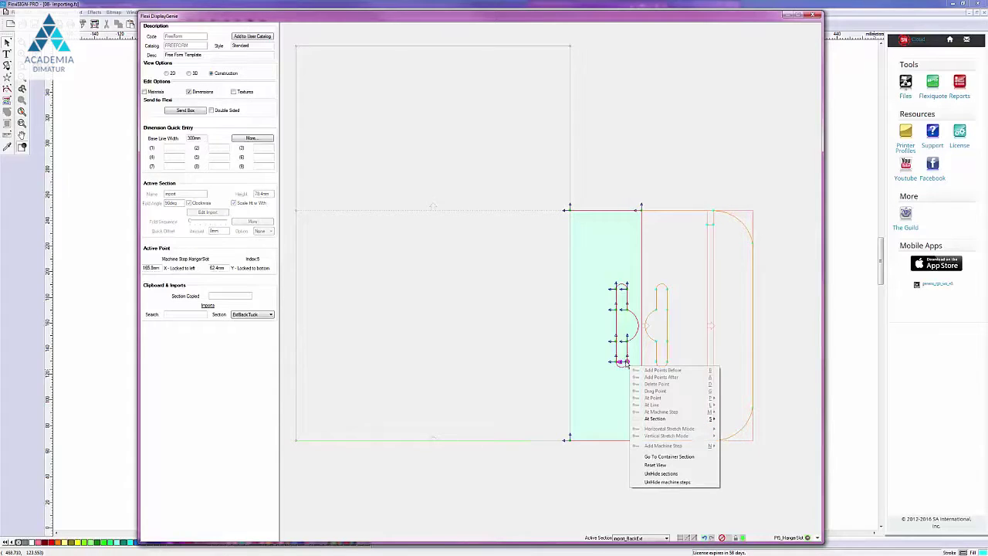
left_click(598, 412)
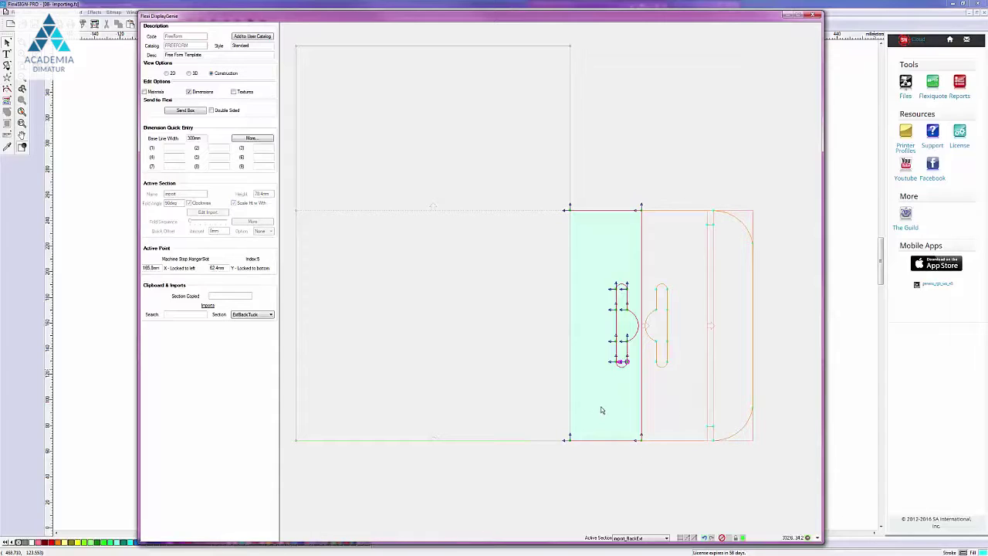
Convert the imported flap to a local copy and eliminate its formulas
left_click(721, 538)
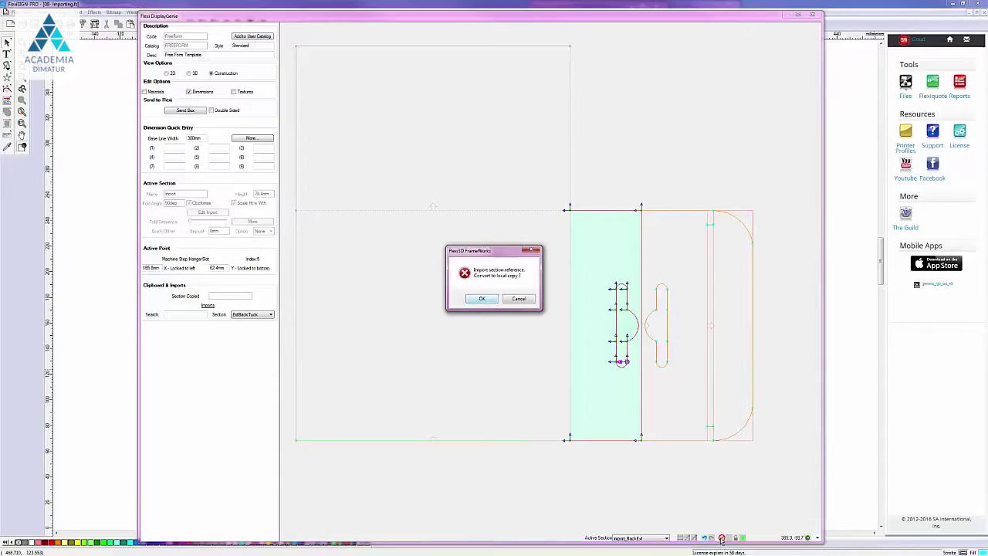
left_click(480, 299)
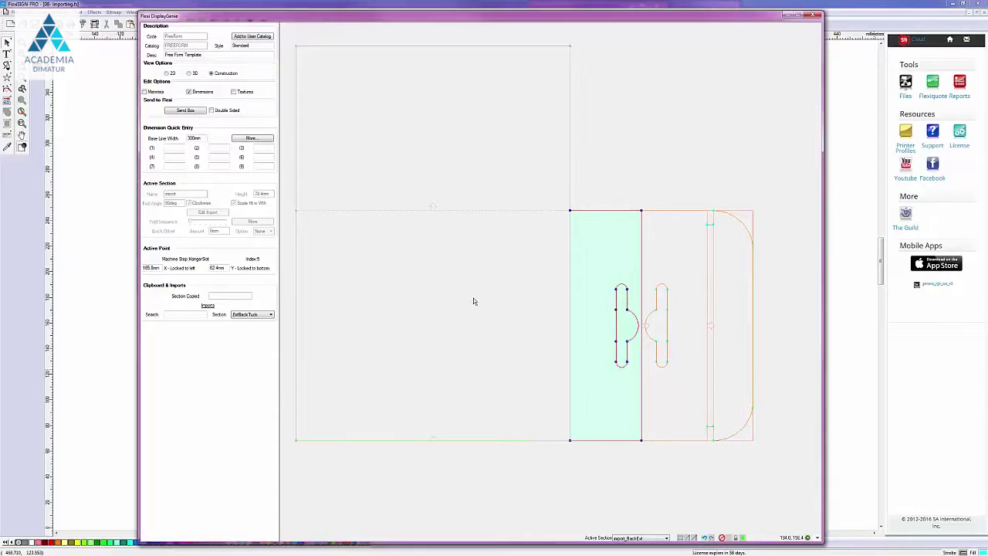
left_click(722, 538)
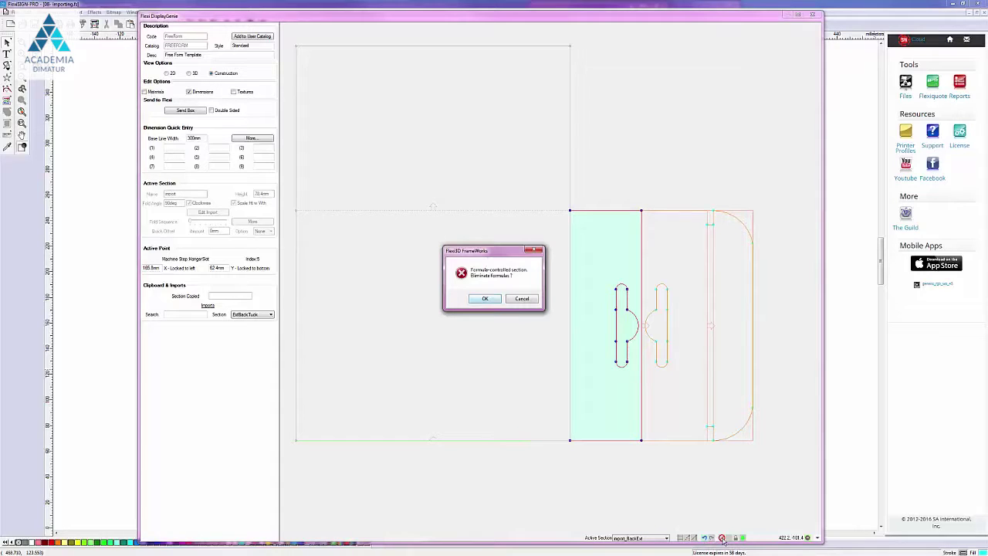
left_click(485, 299)
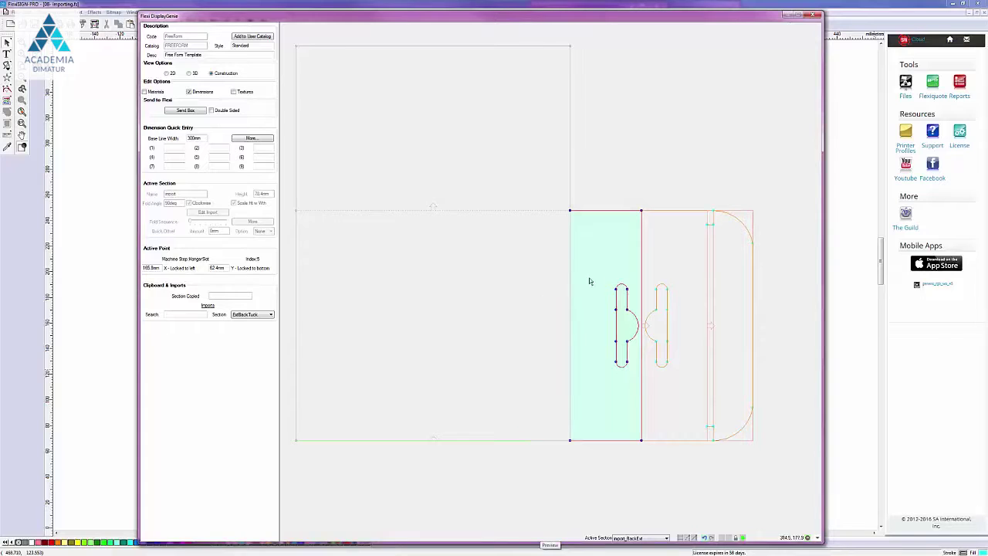
Reselect the imported flap section and unlock it through Edit Import
left_click(494, 283)
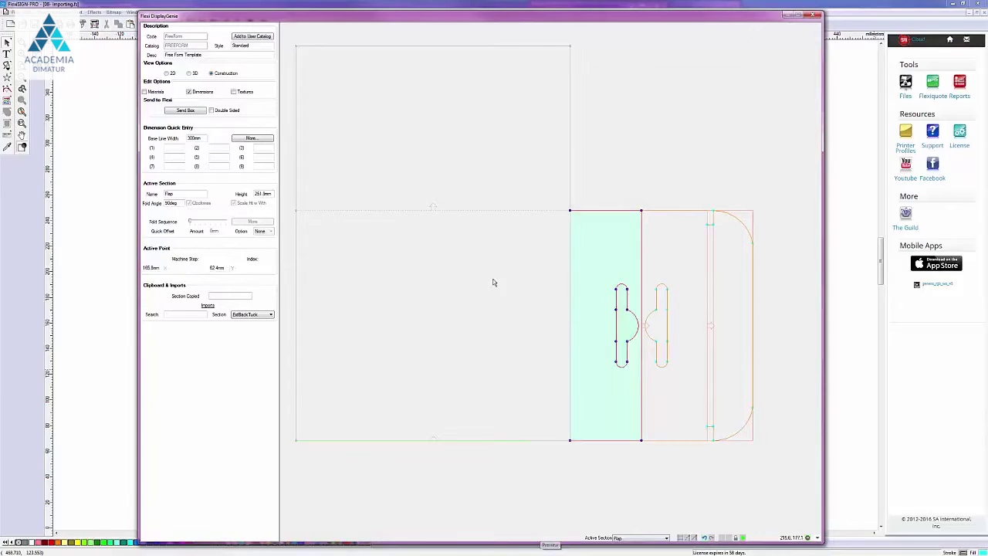
left_click(578, 273)
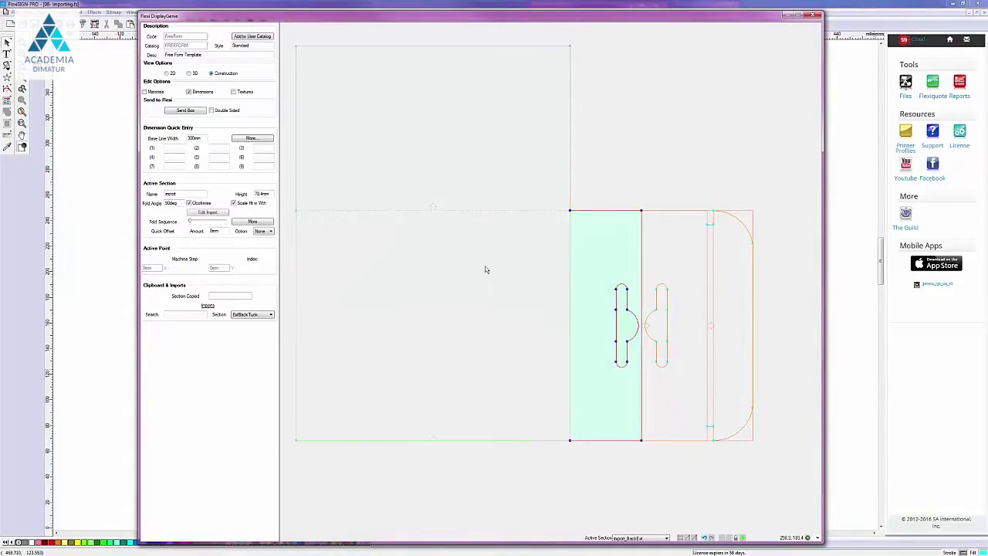
left_click(225, 215)
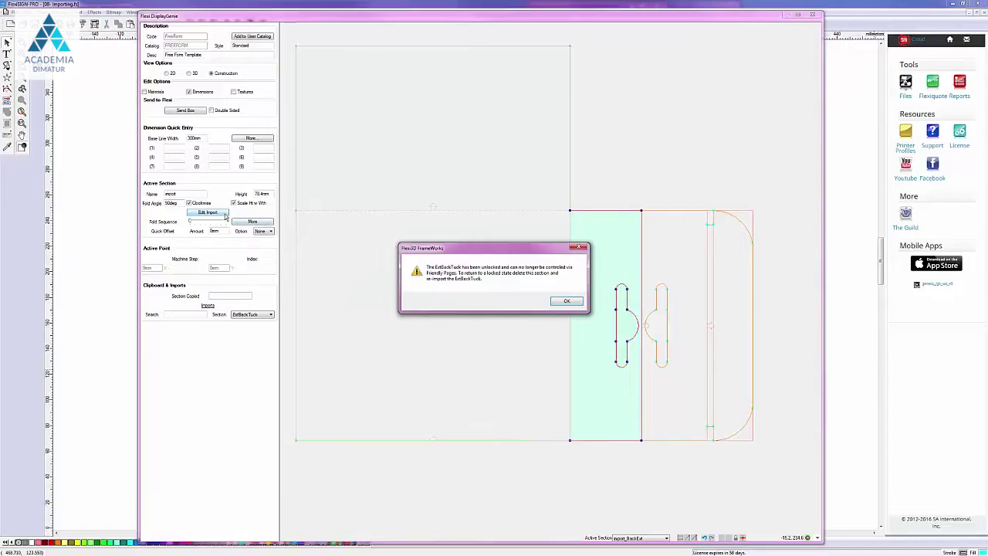
left_click(564, 304)
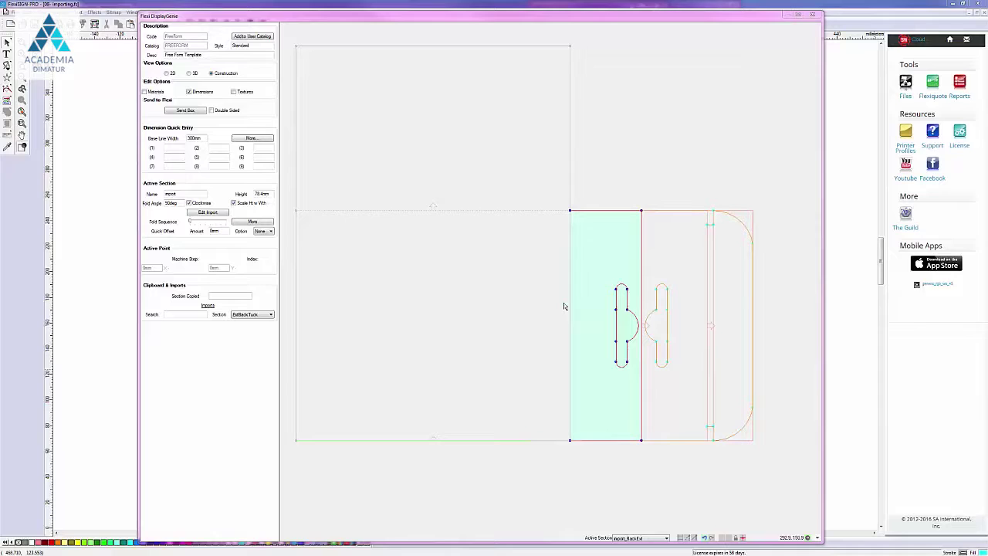
Copy the import_BackExt flap section, then zoom out and shift the net to free the left side
left_click(704, 538)
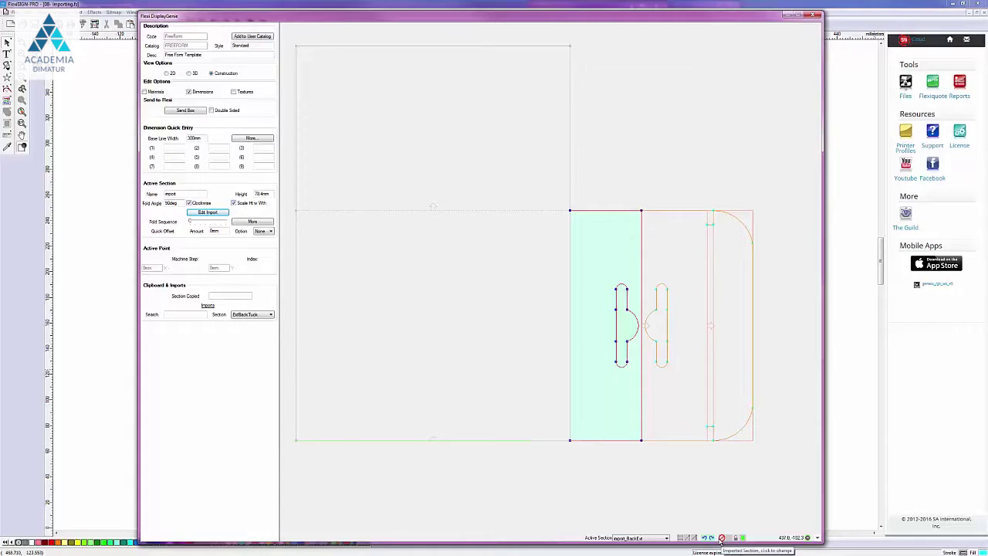
left_click(195, 213)
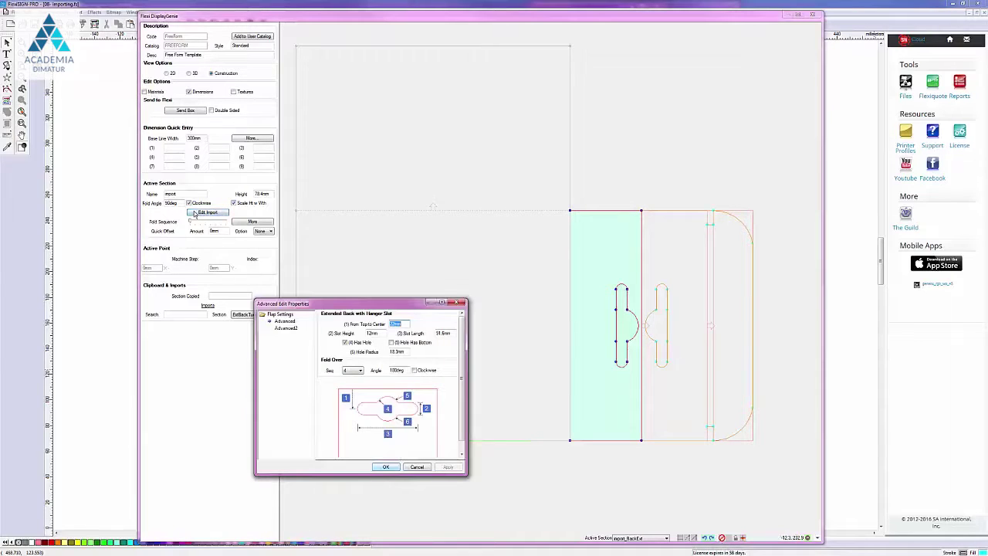
left_click(417, 467)
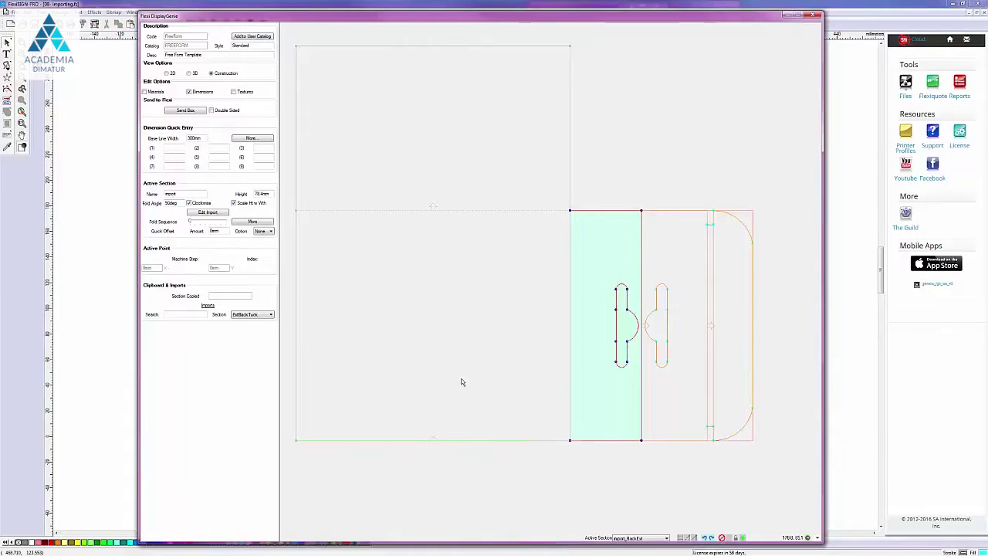
scroll(460, 378, "down", 1)
mouse_move(432, 373)
left_mouse_down()
mouse_move(523, 367)
mouse_move(522, 358)
left_mouse_up()
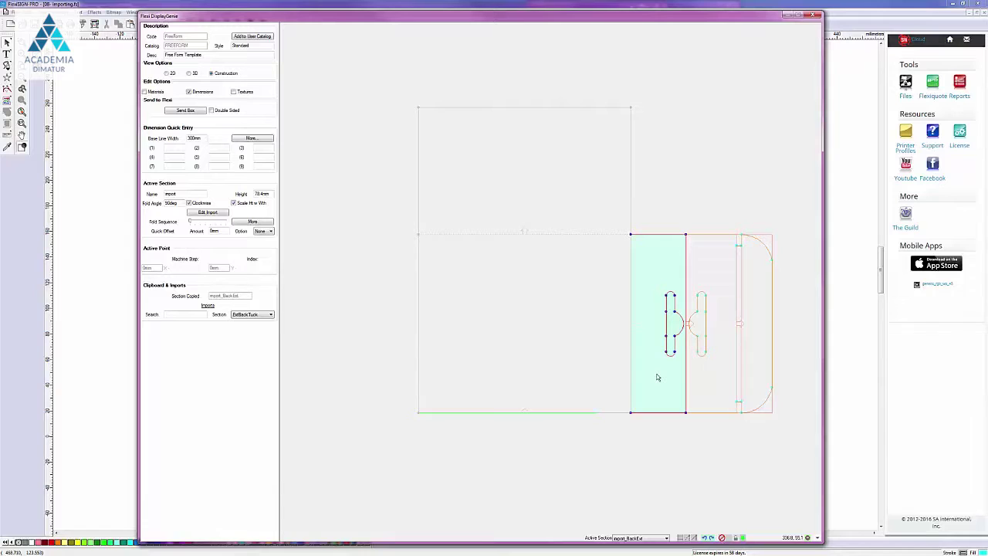
Paste the copied hanger-slot flap onto the Flap panel's left edge and widen the window
left_click(473, 336)
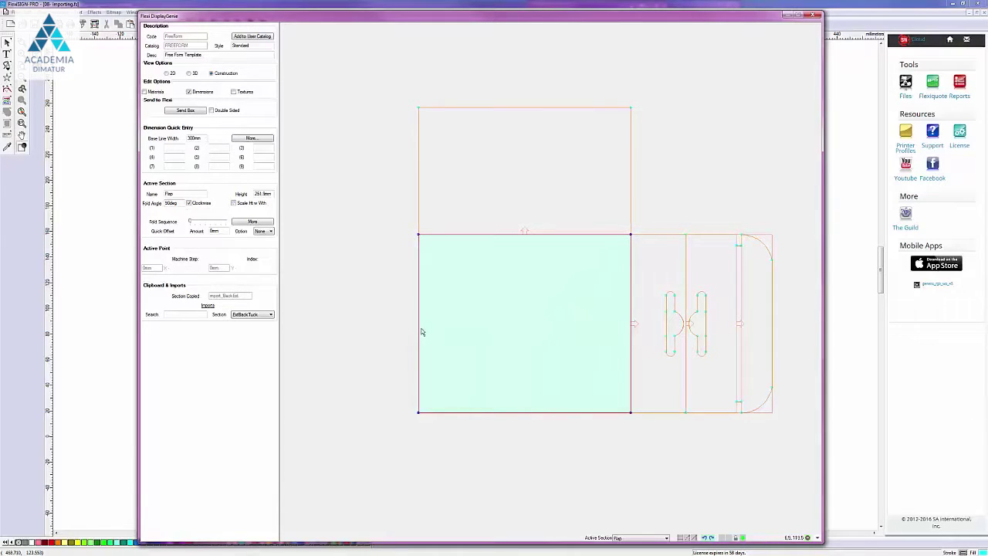
left_click(417, 338)
left_click(414, 337)
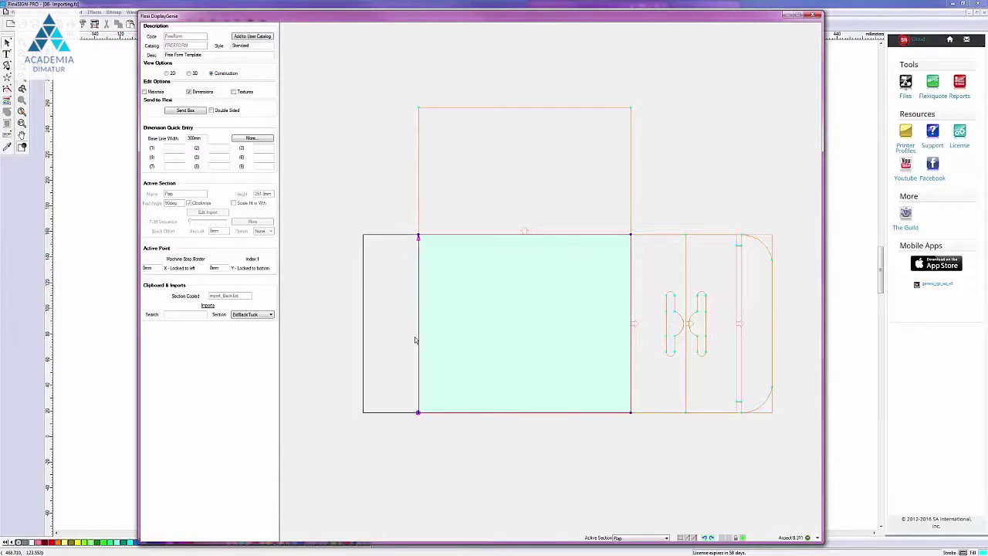
left_click(373, 234)
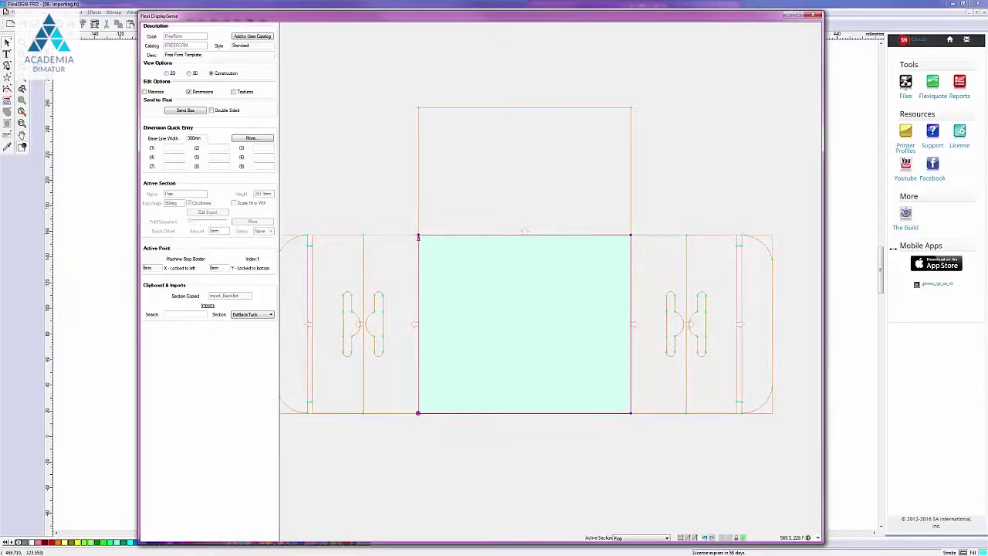
left_click_drag(823, 251, 901, 251)
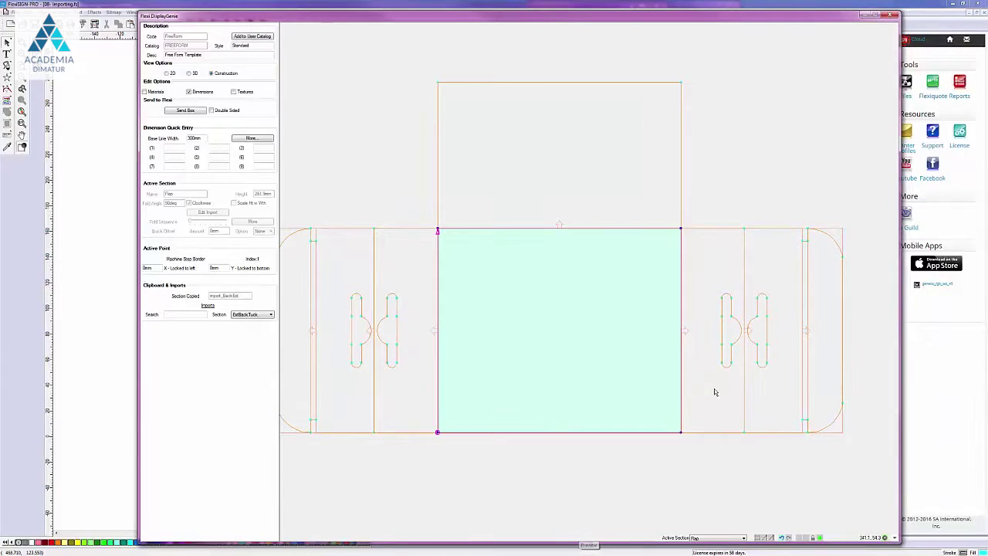
Convert the right-hand import_BackExt flap to a local copy and eliminate its formulas
left_click(714, 392)
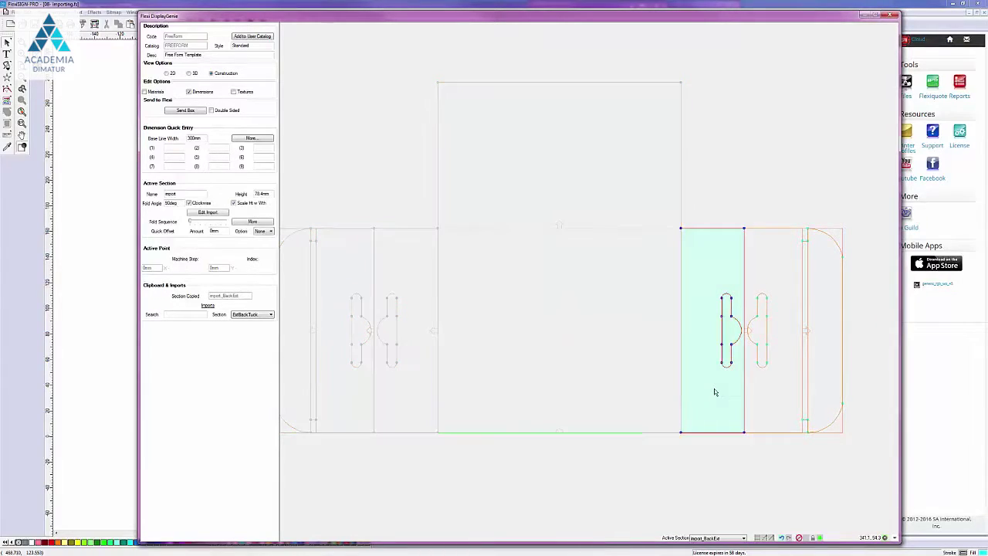
left_click(799, 538)
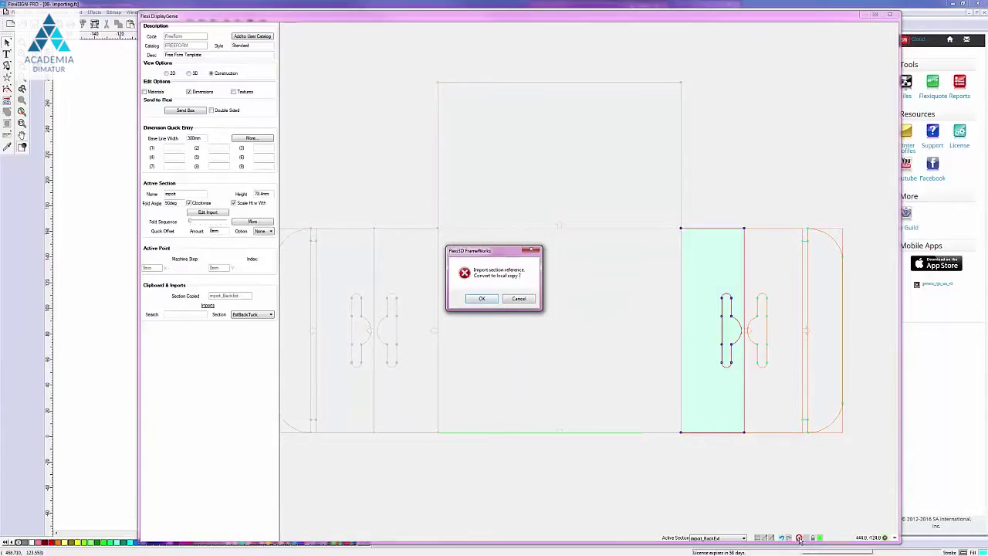
left_click(482, 299)
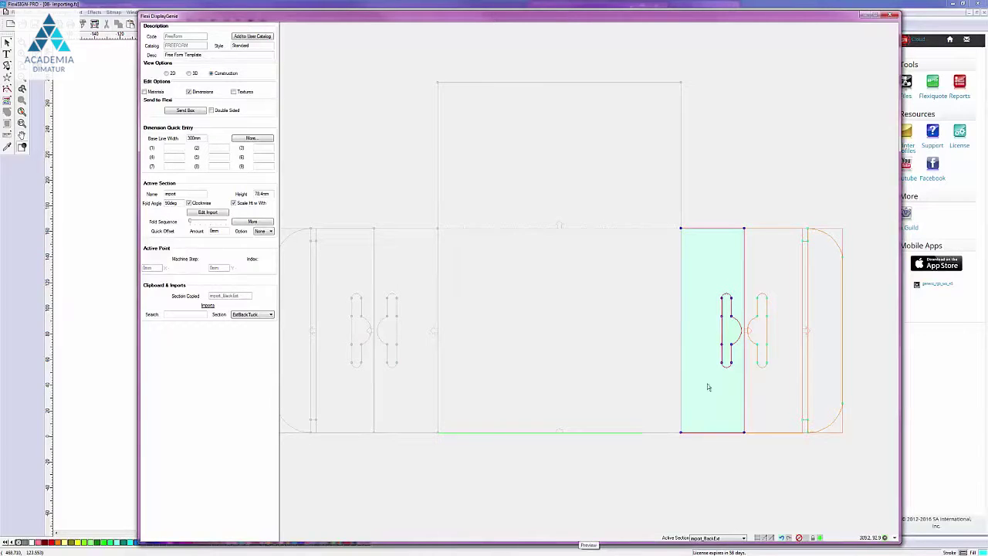
left_click(799, 538)
left_click(484, 298)
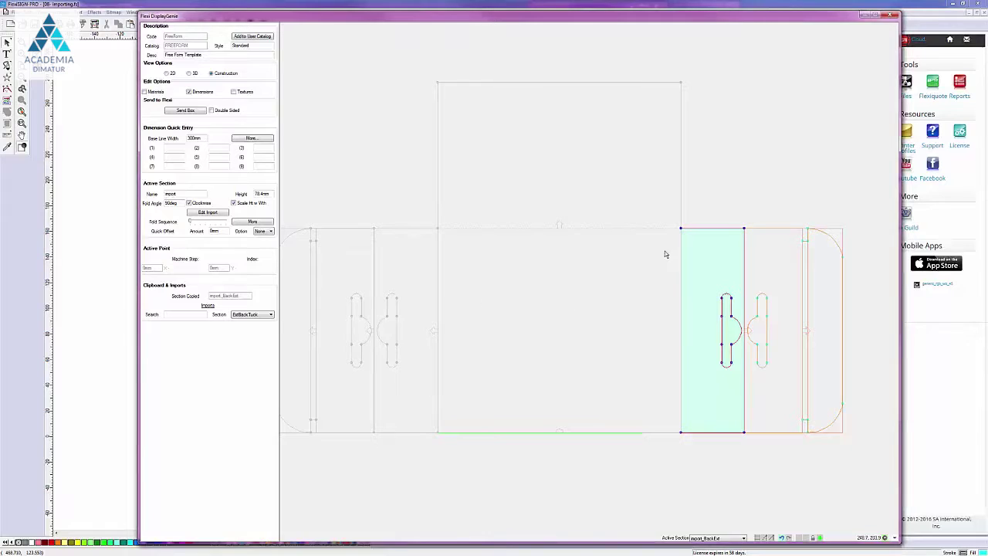
Drag the slot's top point up-left and its lower point down-left with Drag Point
left_click(724, 300)
right_click(726, 301)
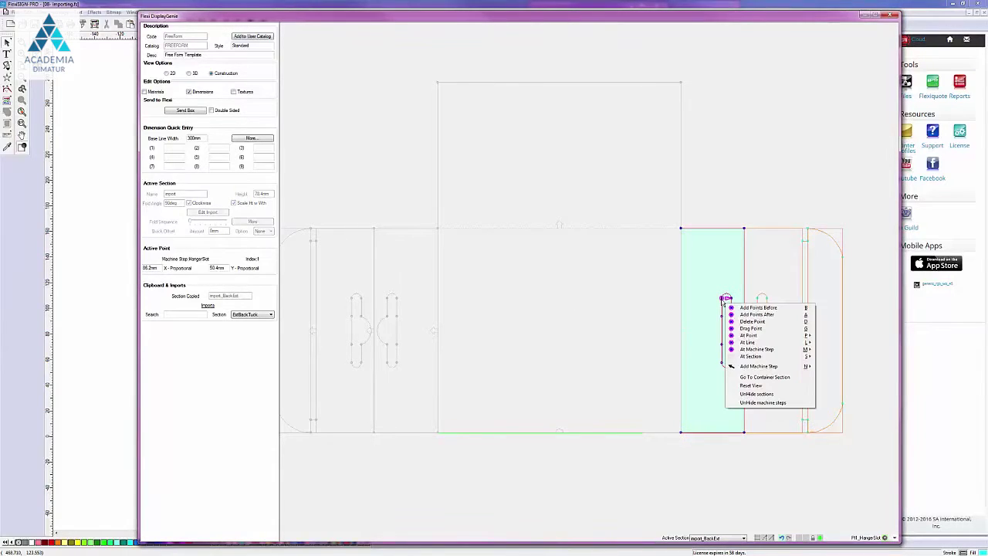
left_click(748, 328)
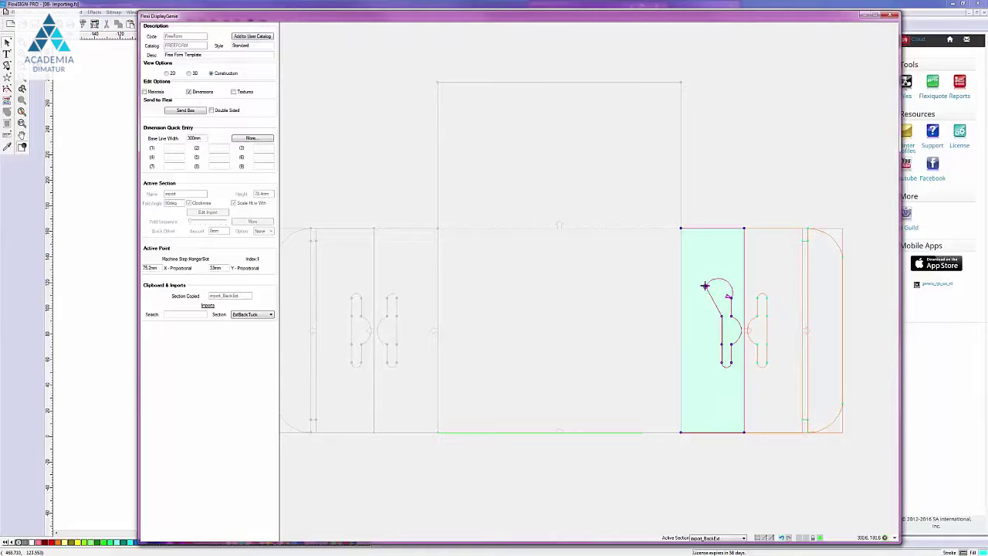
left_click(703, 286)
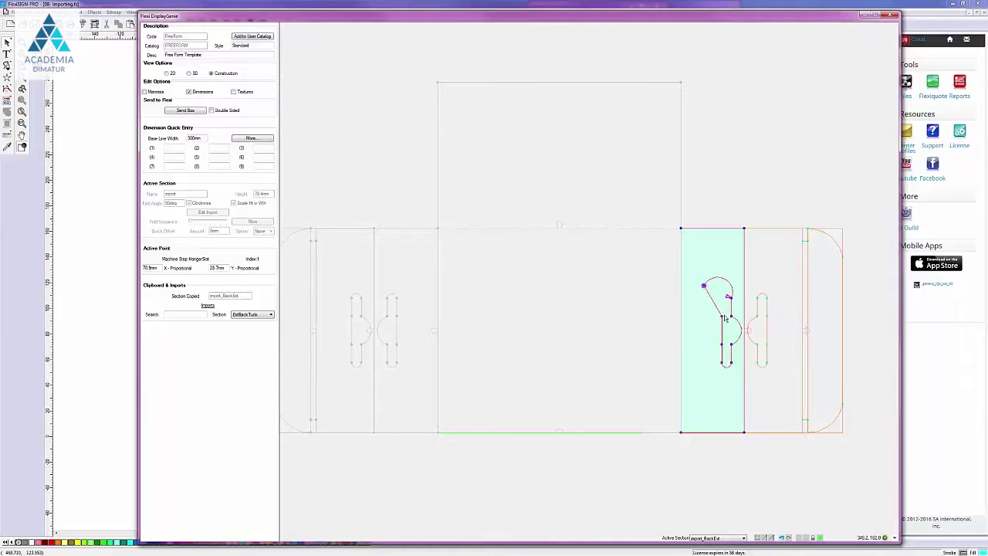
right_click(722, 367)
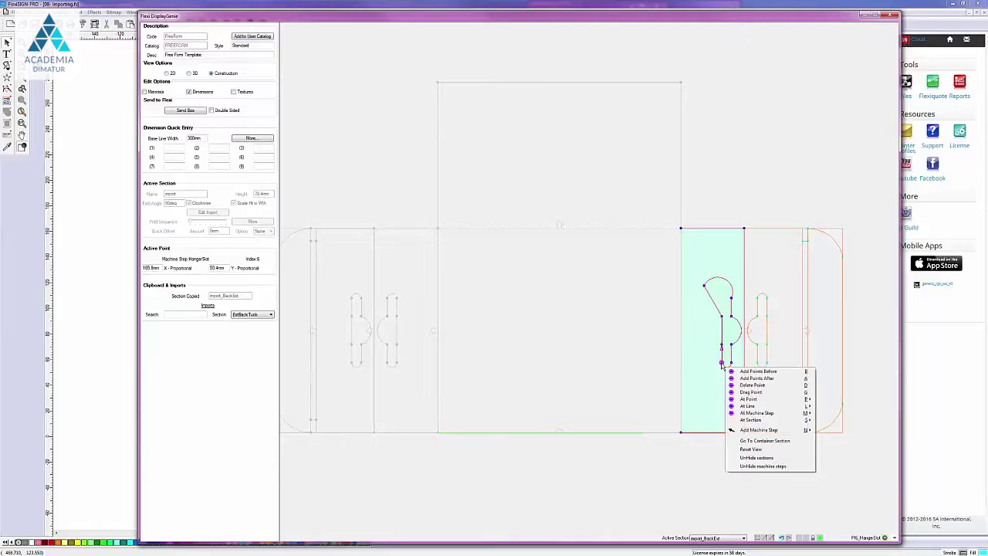
left_click(748, 392)
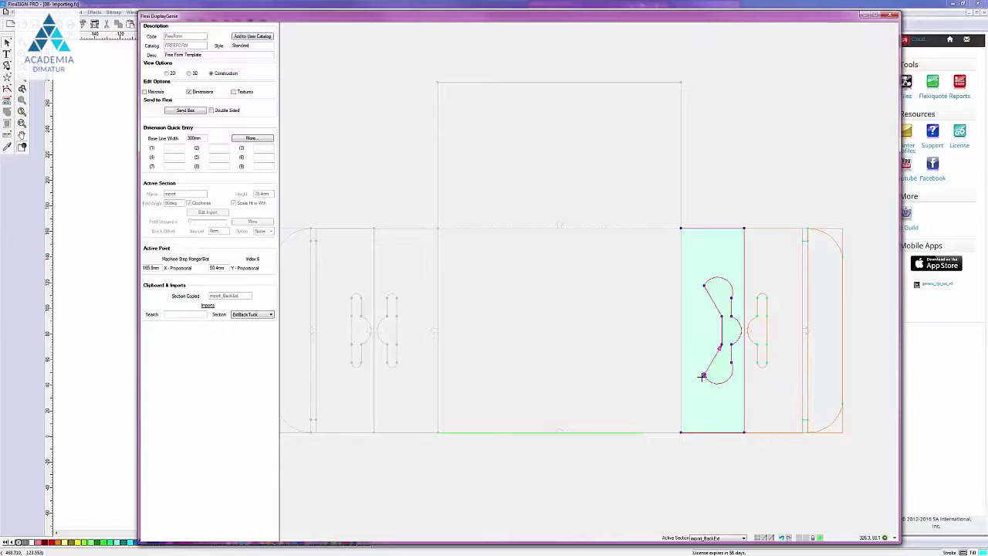
left_click(700, 380)
Fold the net in 3D view, orbit to inspect both slotted flaps, then return to Construction view
left_click(190, 73)
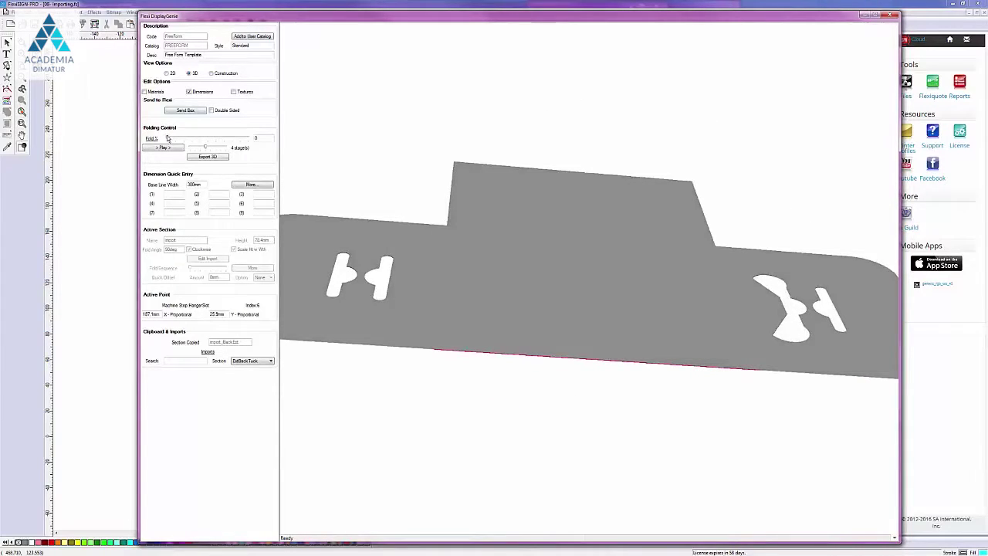
left_click_drag(168, 138, 200, 142)
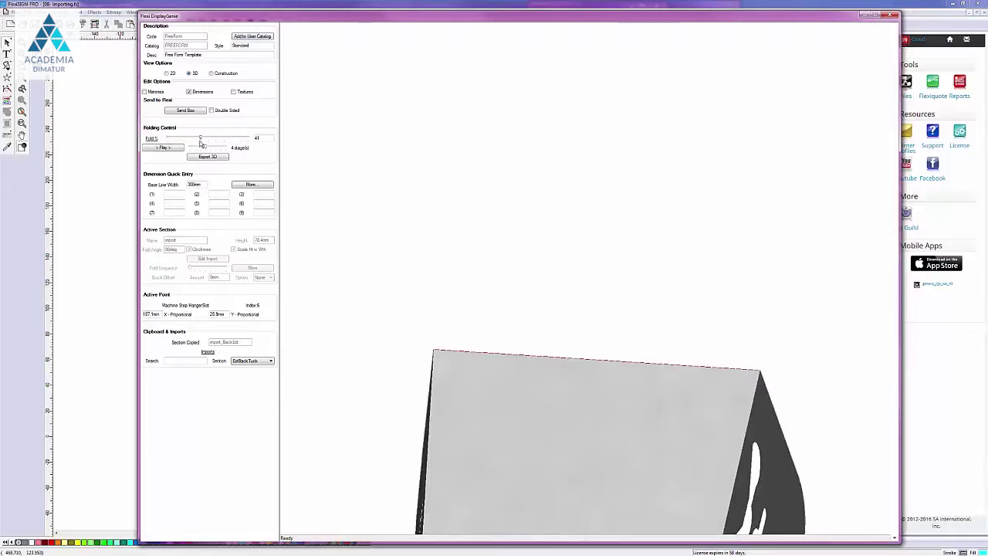
left_click_drag(558, 376, 644, 338)
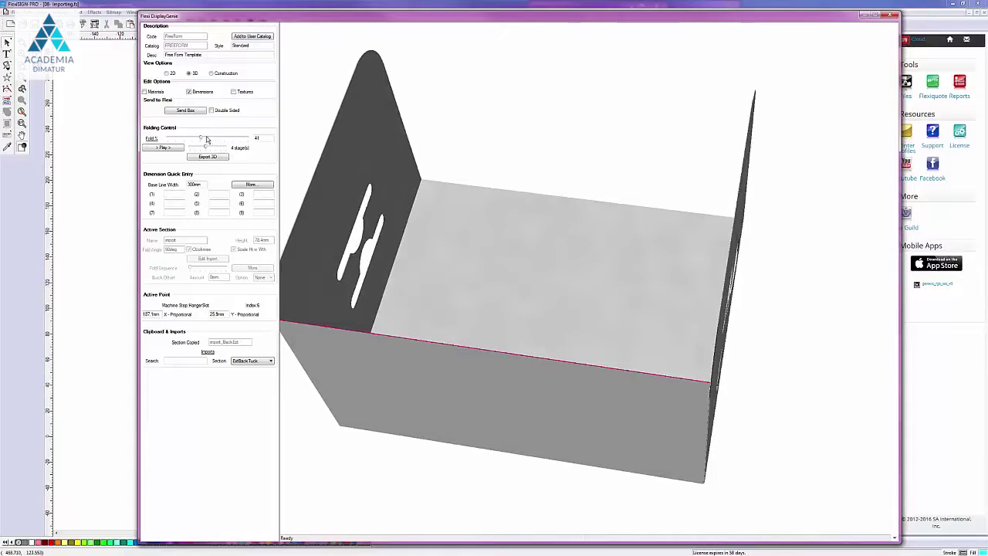
left_click_drag(201, 138, 246, 141)
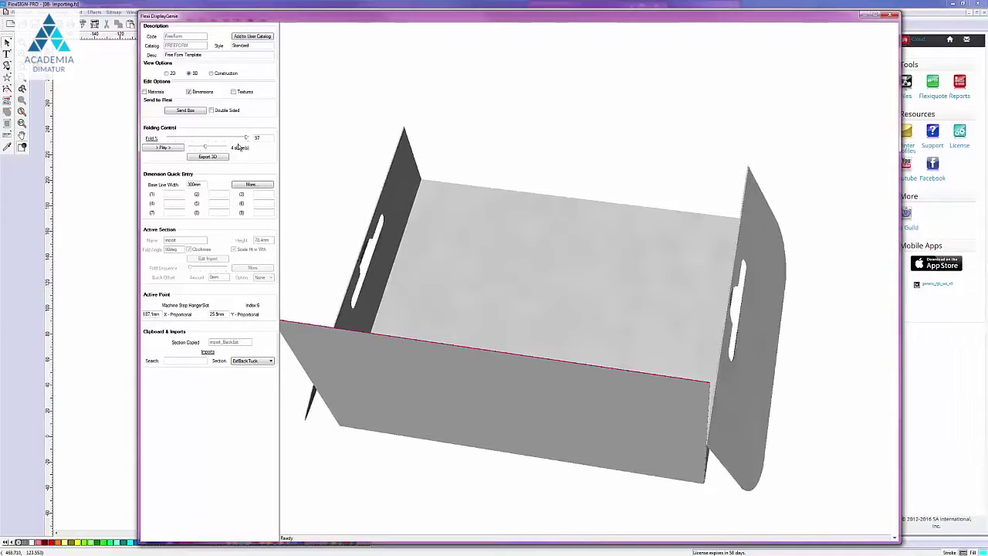
left_click_drag(735, 426, 500, 353)
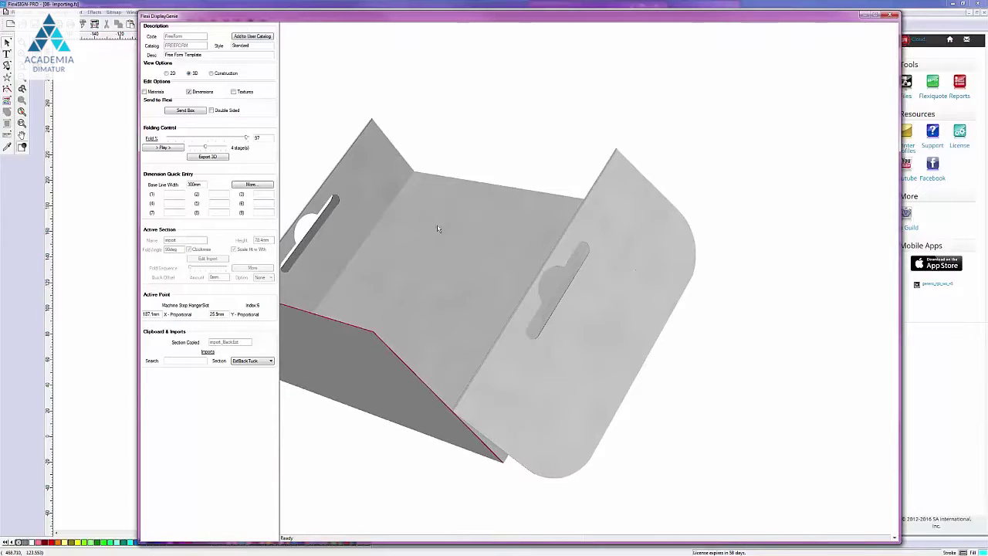
left_click_drag(421, 243, 471, 219)
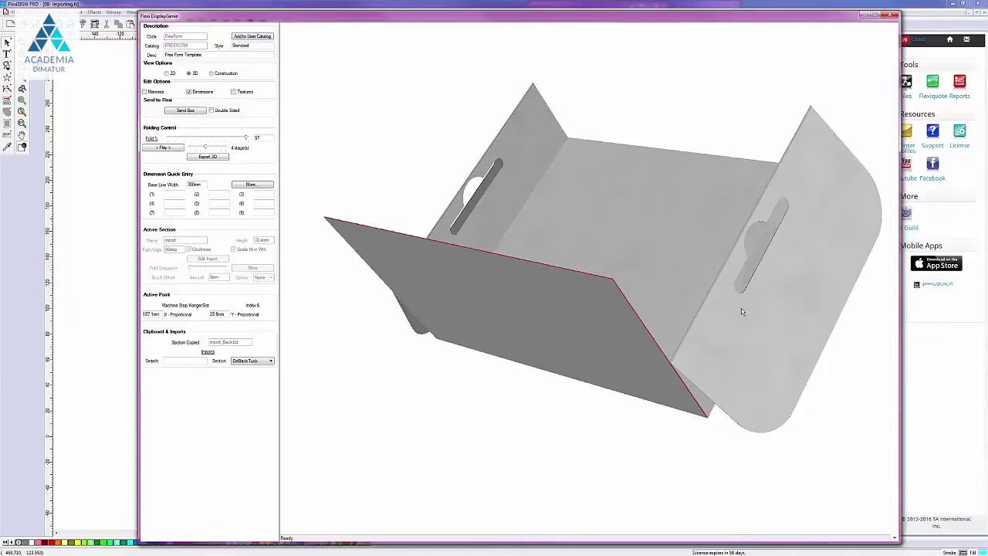
left_click_drag(685, 301, 814, 407)
left_click_drag(777, 373, 776, 405)
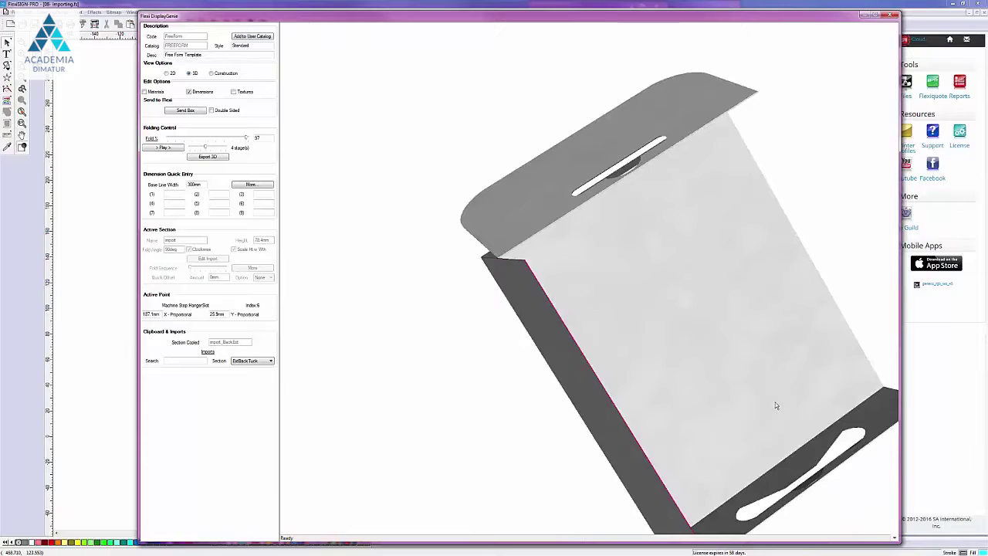
left_click_drag(775, 405, 710, 411)
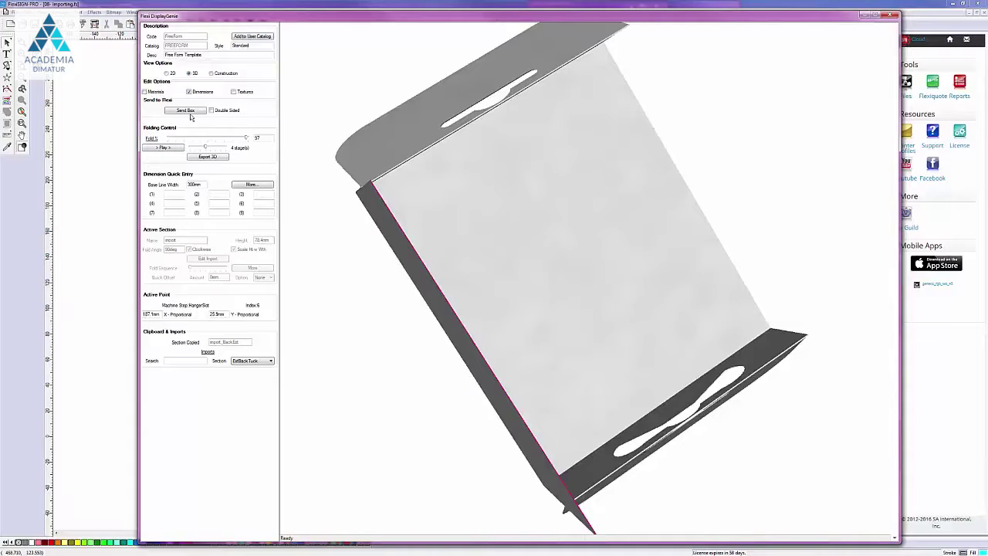
left_click(212, 74)
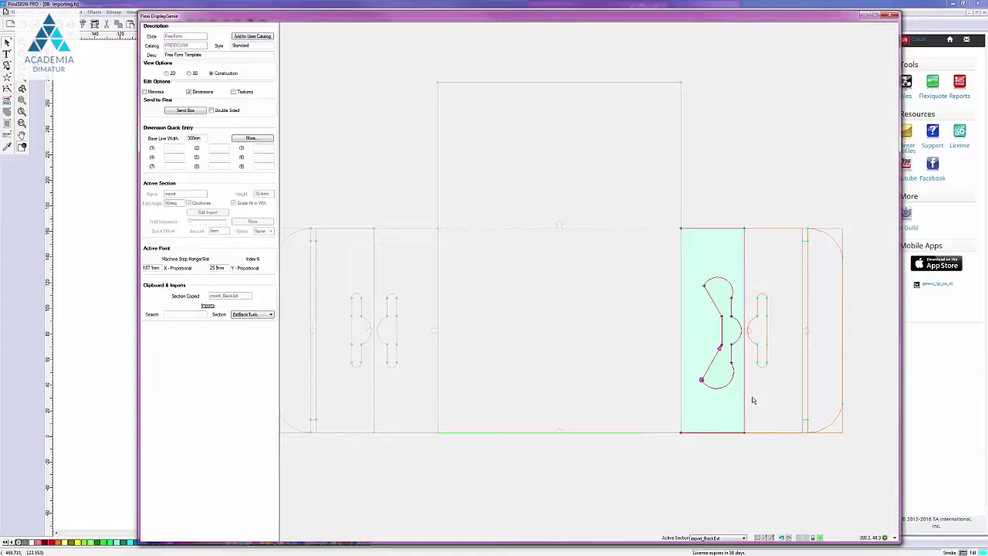
scroll(689, 303, "right", 5)
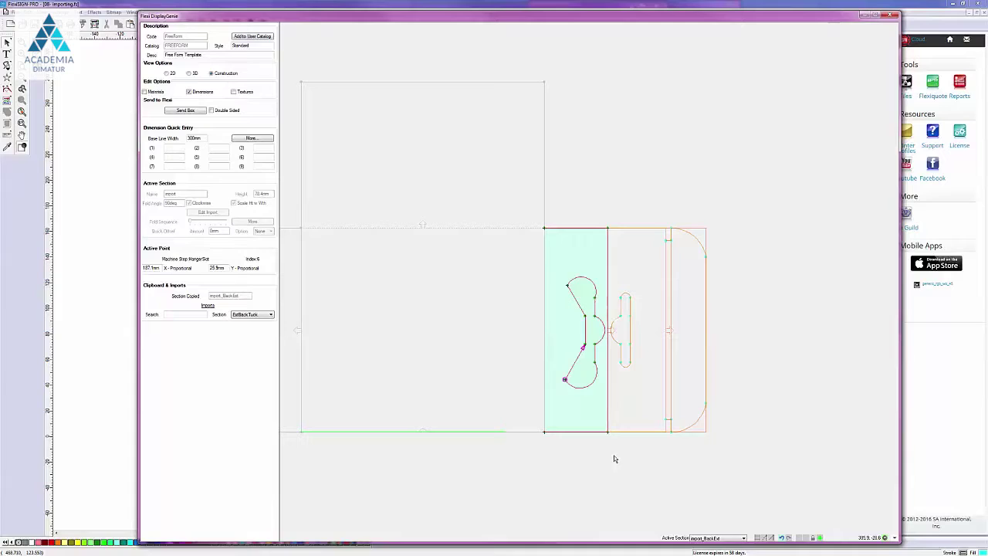
Narrow the right slotted flap section with Adjust Section Height, squeezing its hanger slot, then reselect the centre flap panel
right_click(582, 415)
mouse_move(635, 443)
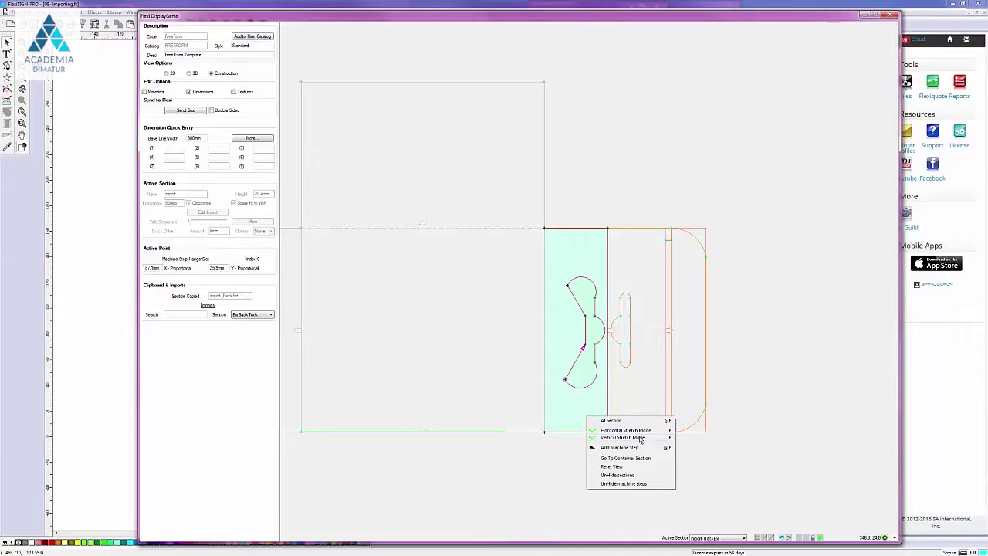
mouse_move(642, 420)
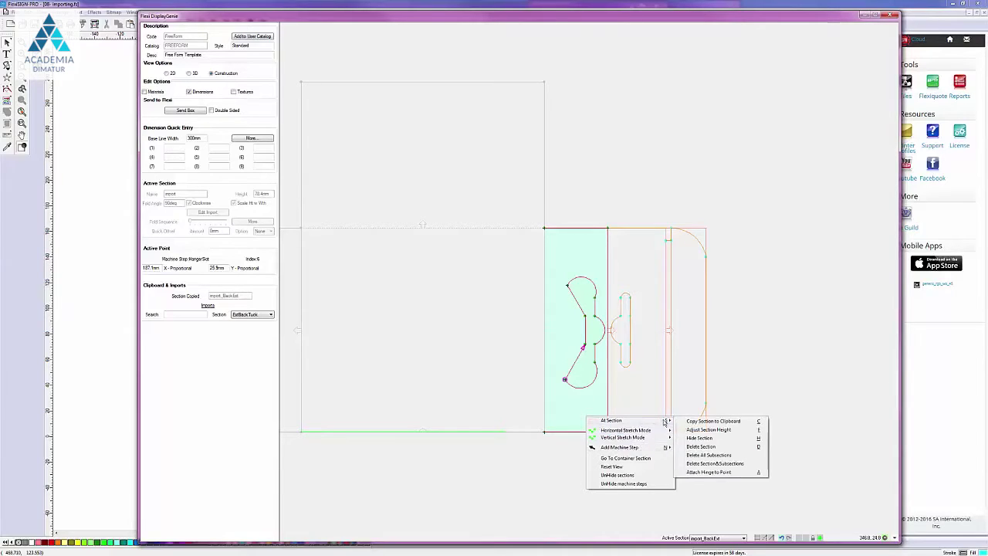
left_click(701, 429)
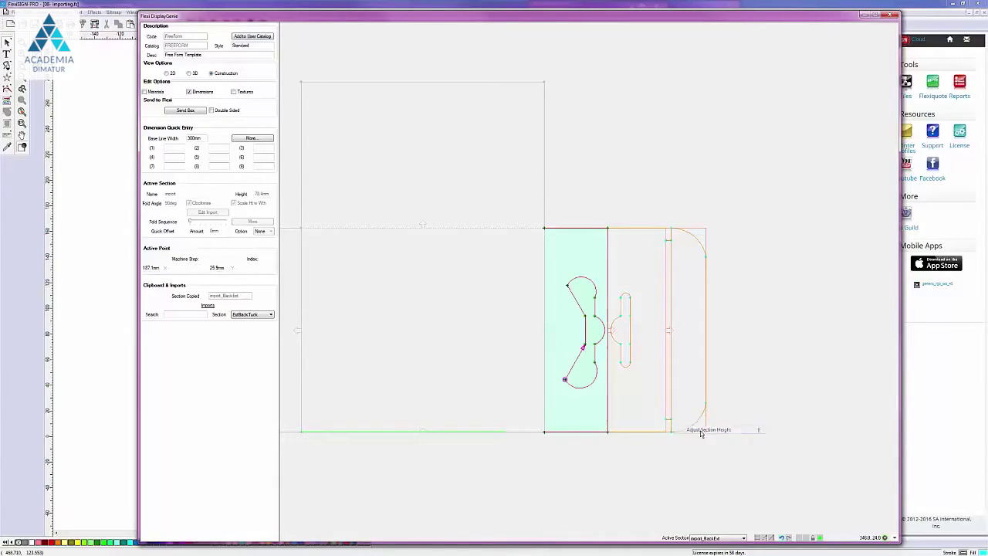
left_click(574, 221)
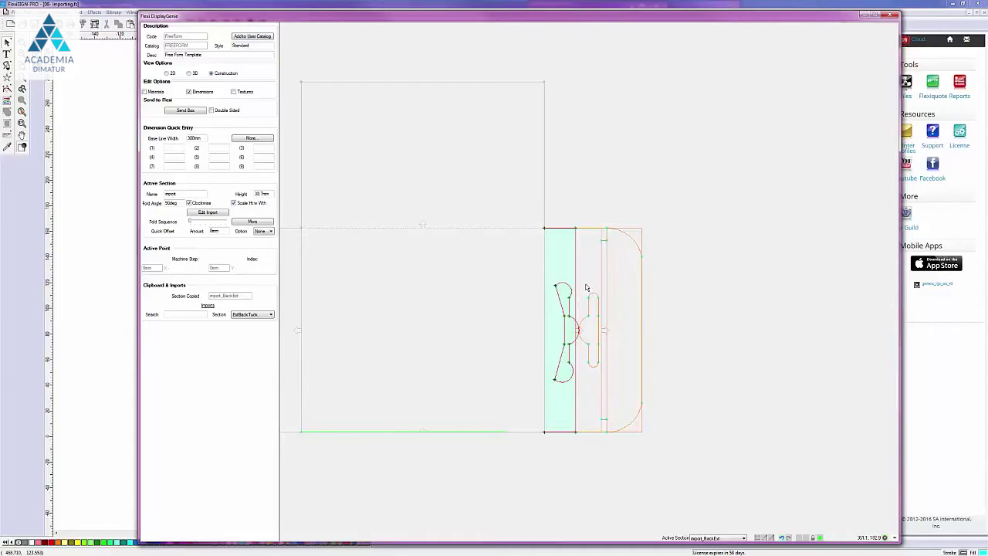
left_click(750, 427)
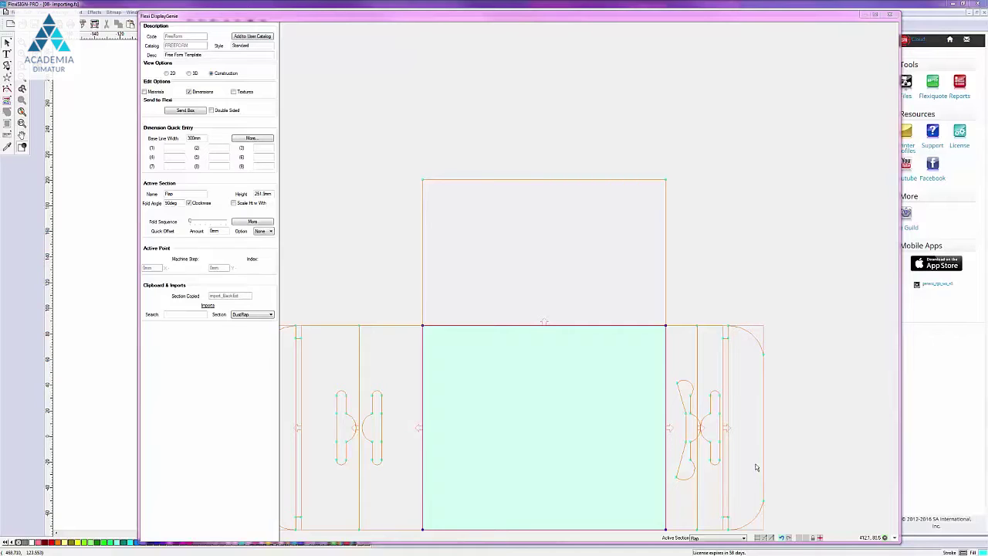
left_click(399, 480)
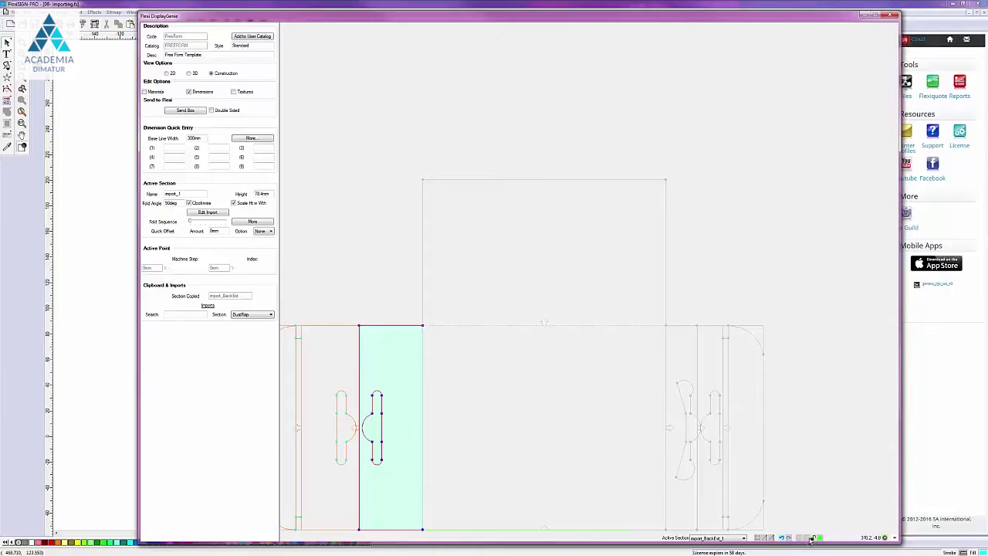
right_click(382, 378)
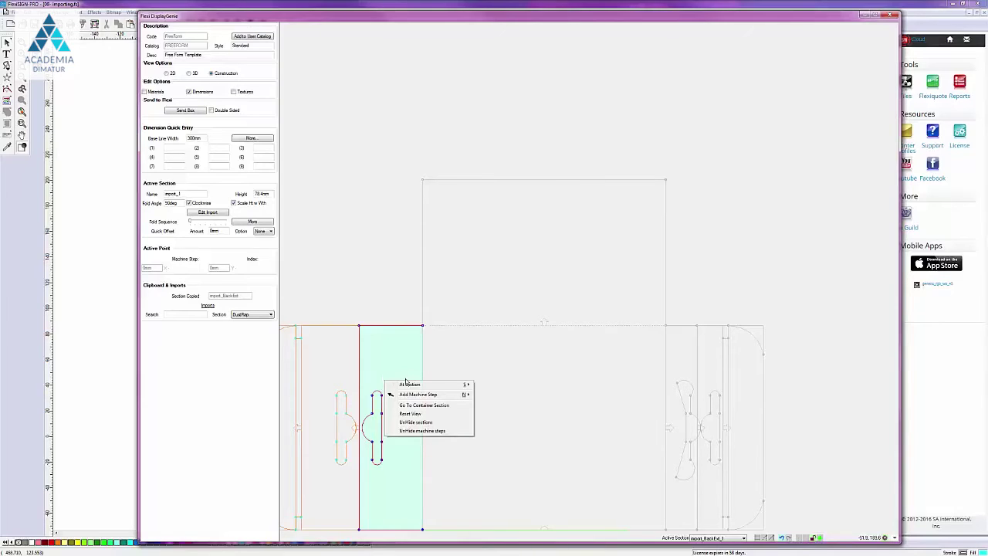
mouse_move(410, 386)
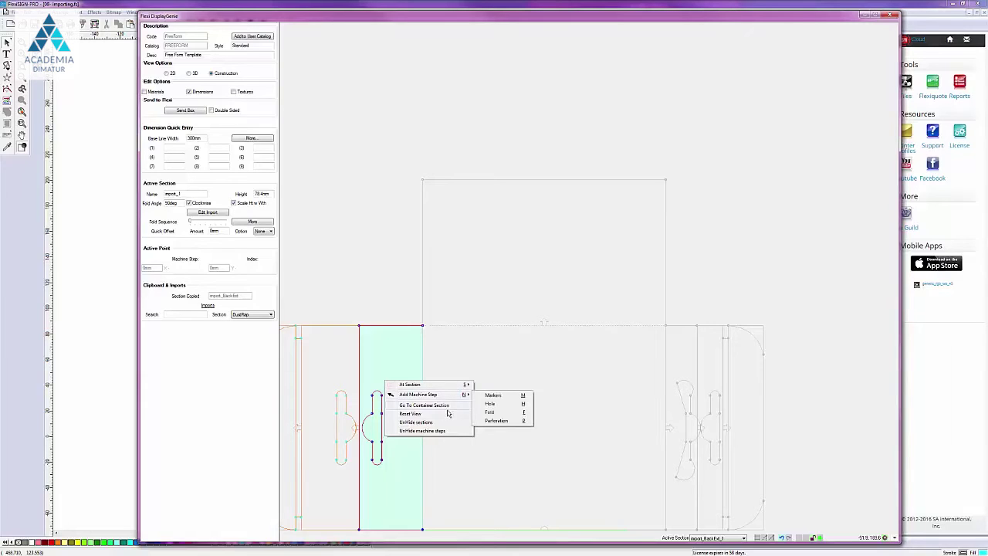
left_click(402, 366)
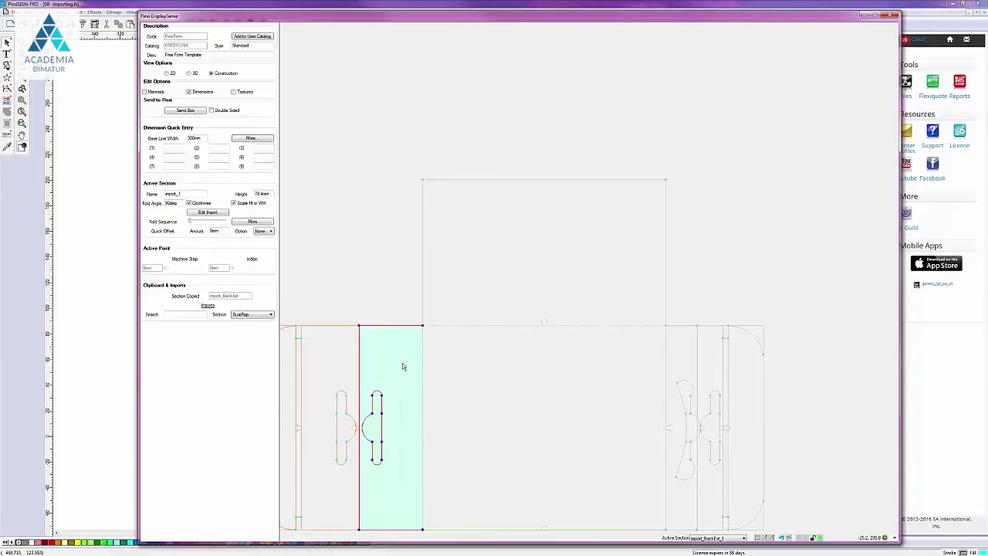